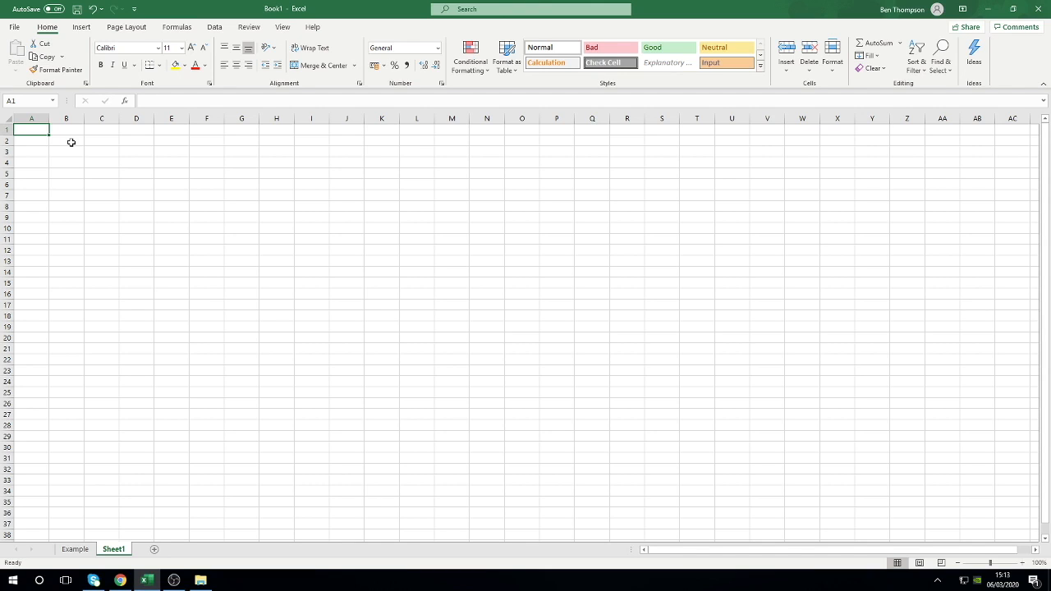
Search the Office add-in store for "visio" and add Microsoft Visio Data Visualizer (Preview), accepting its license terms
click(81, 29)
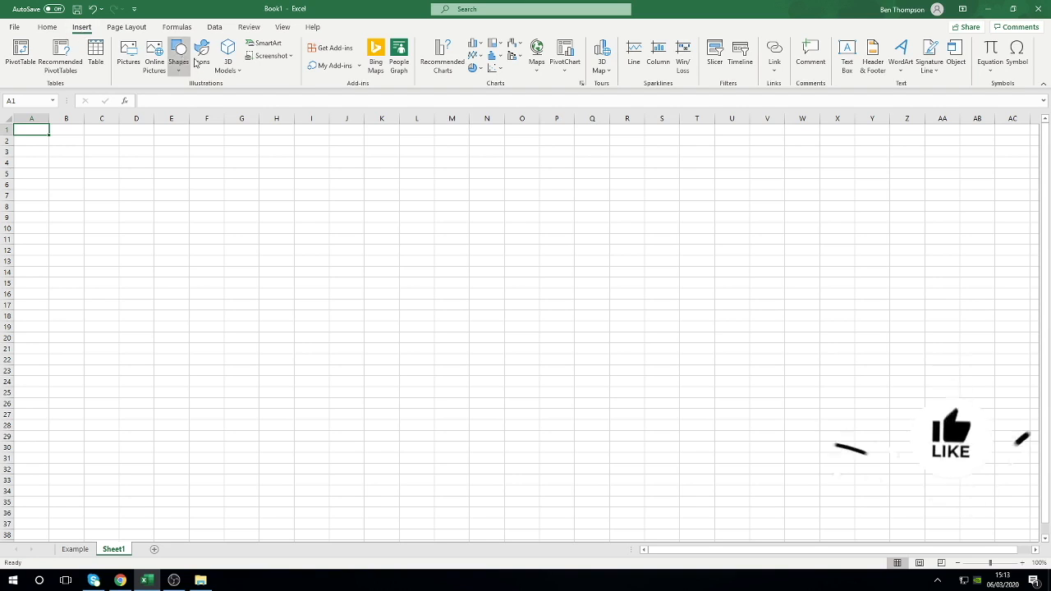
click(338, 49)
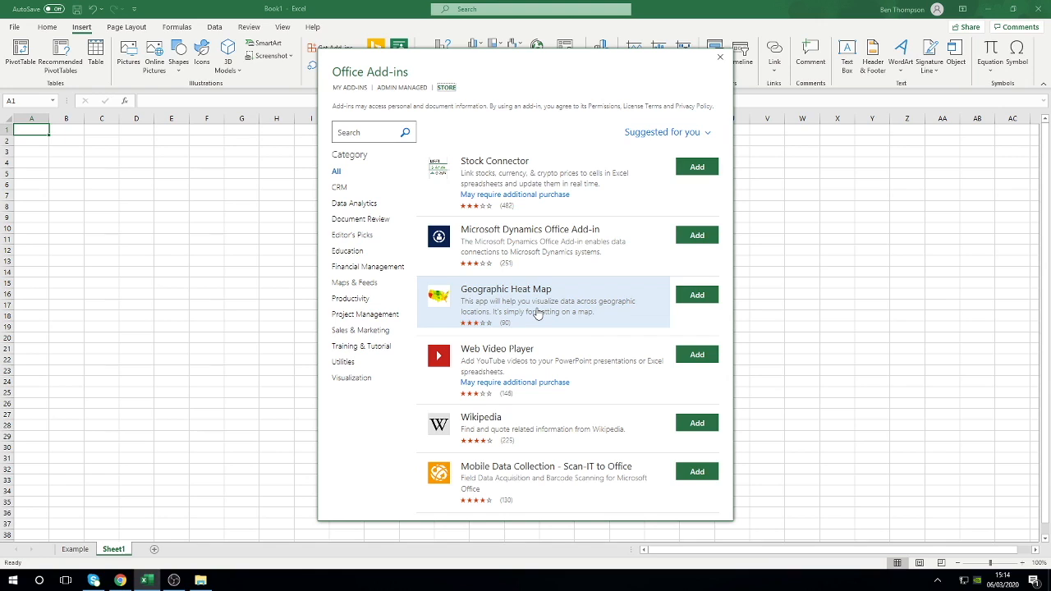
click(373, 132)
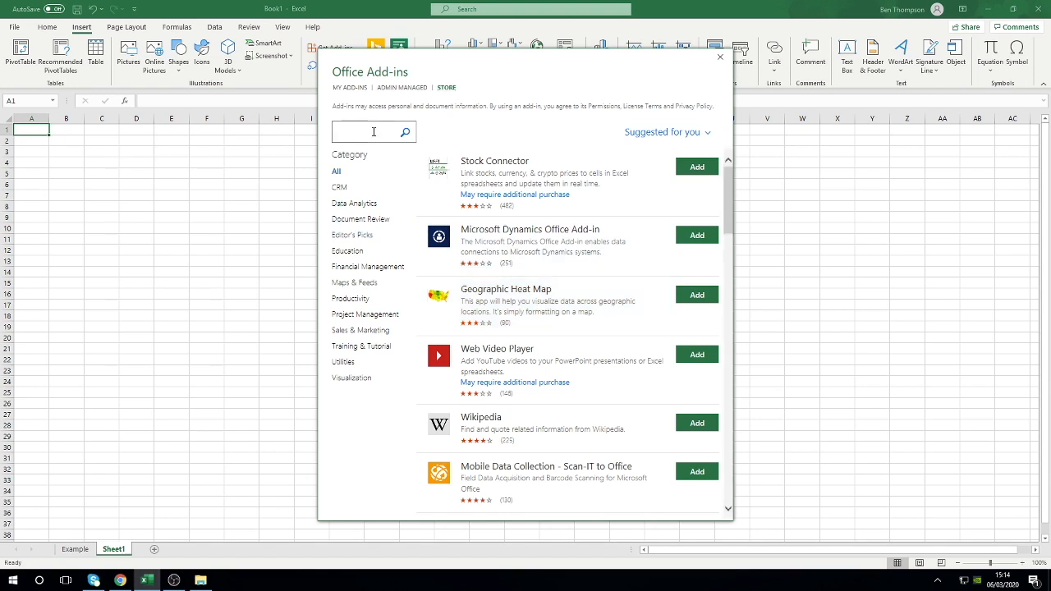
text(vi)
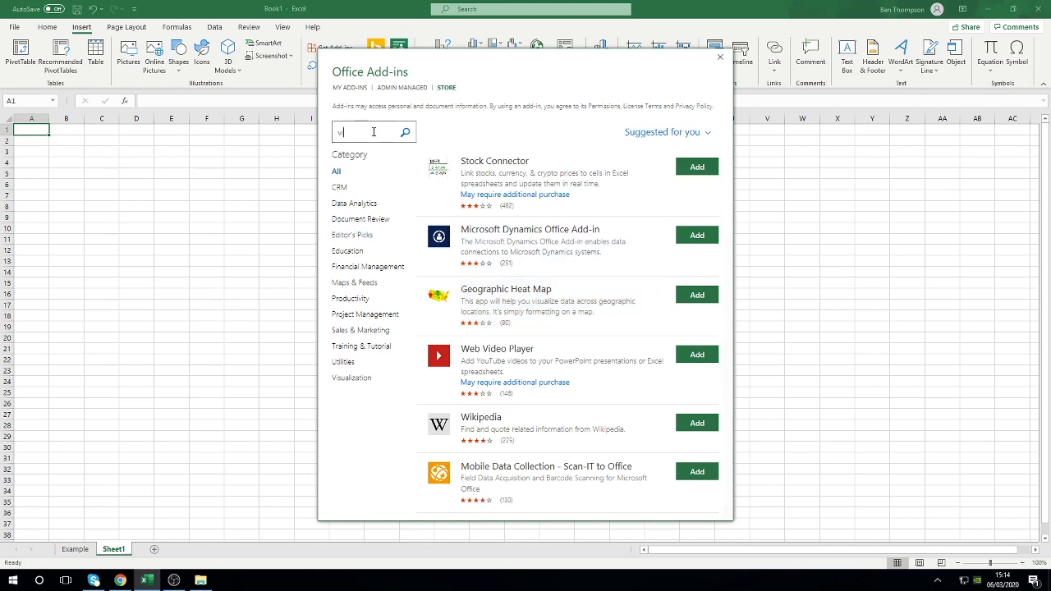
text(sio)
key(Return)
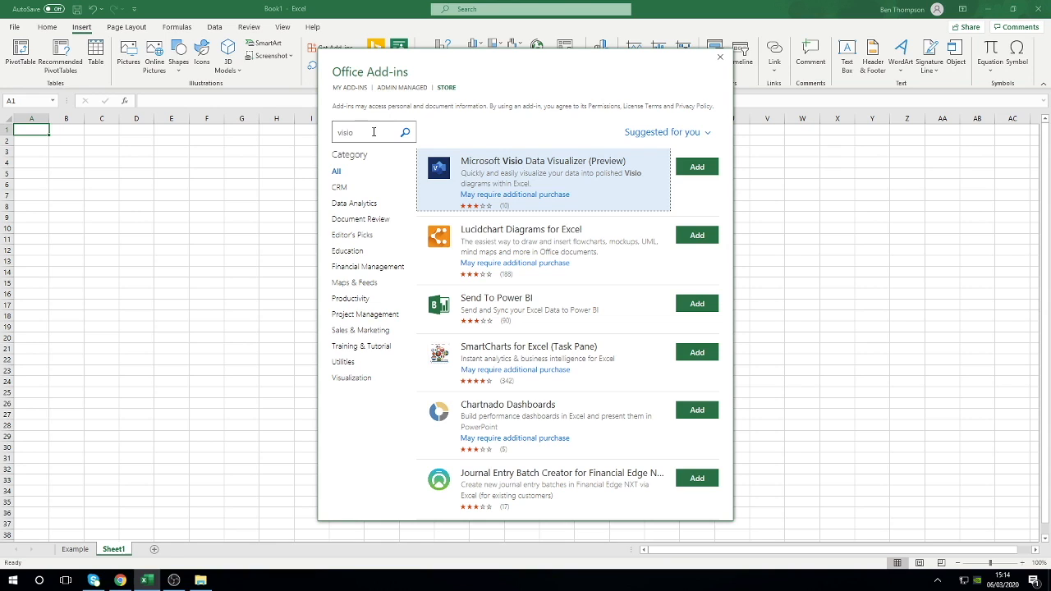
click(703, 173)
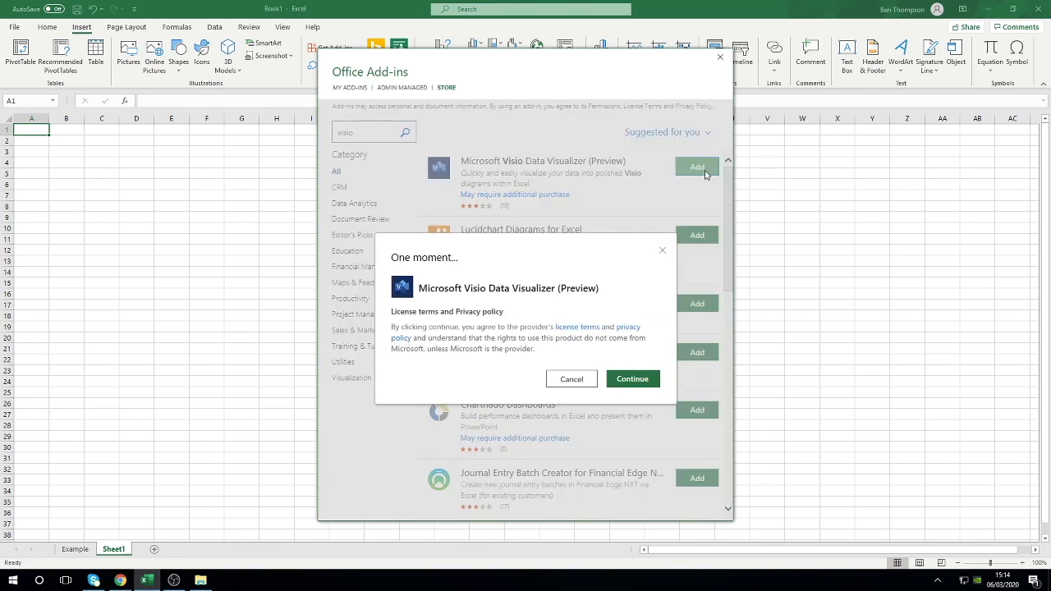
click(634, 379)
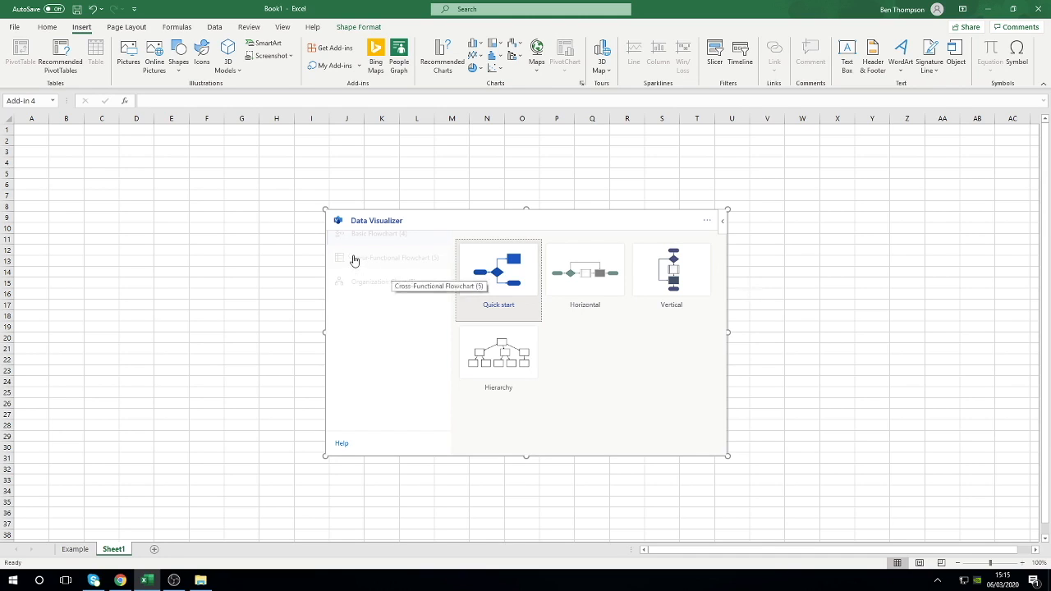
Insert a Vertical organization chart with its sample data table from the Data Visualizer templates
click(354, 260)
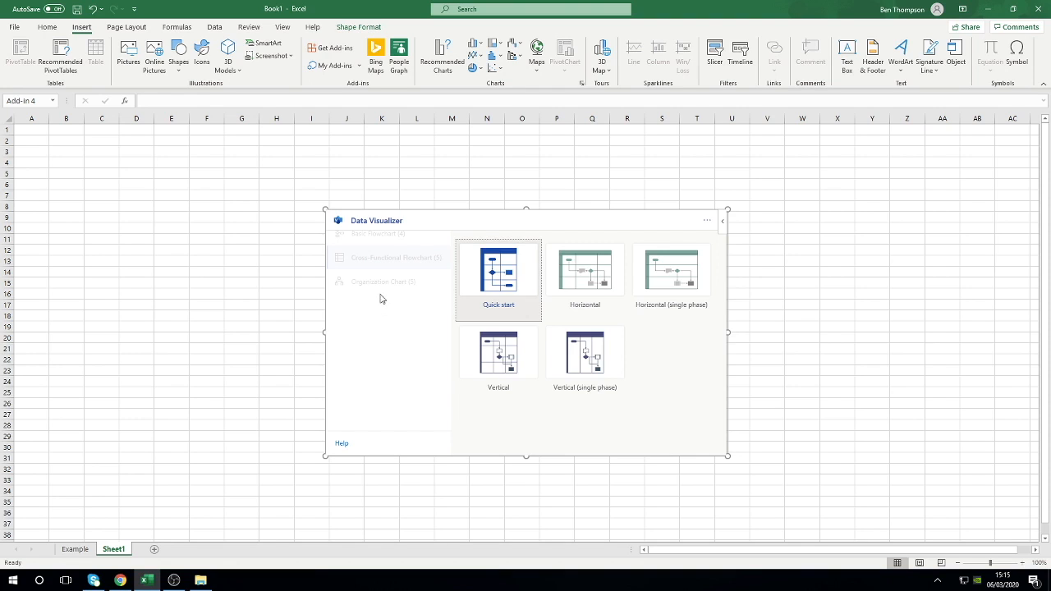
click(379, 284)
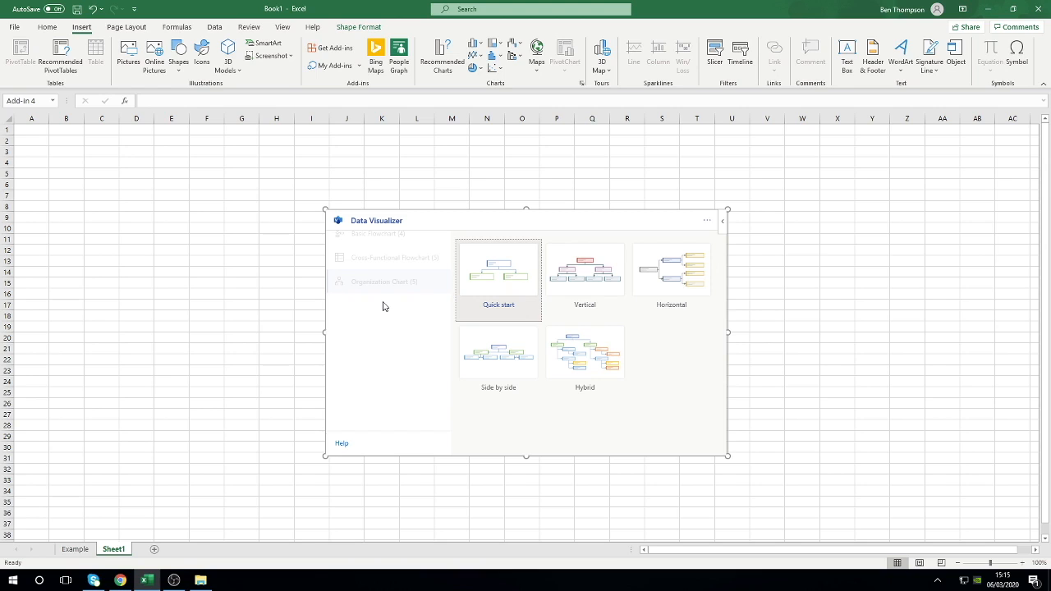
click(568, 287)
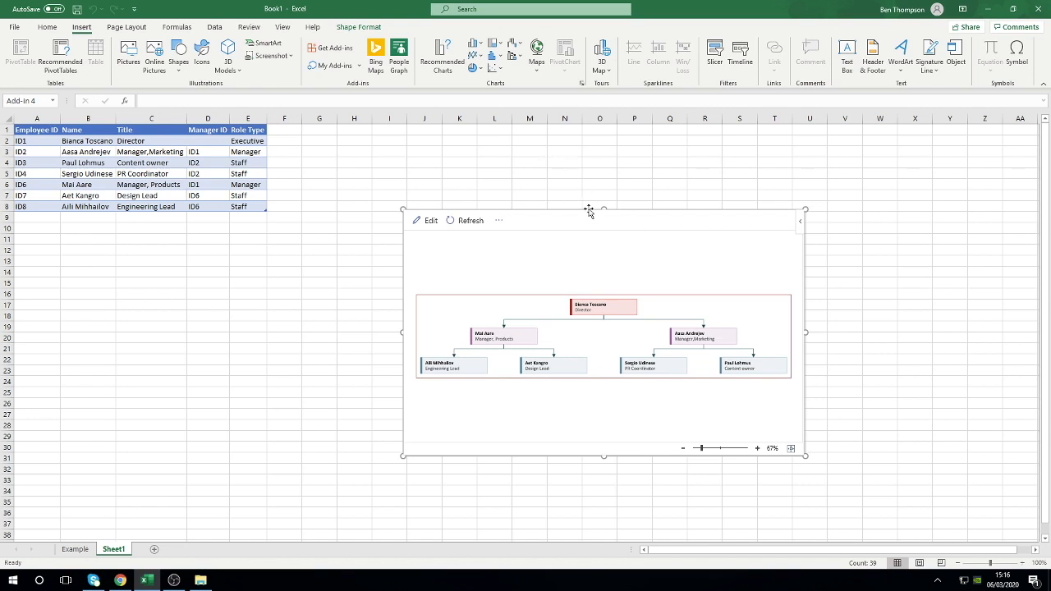
Move the organization chart up beside the data table and enlarge it to span about columns G to X, down to row 36
drag(589, 209, 504, 129)
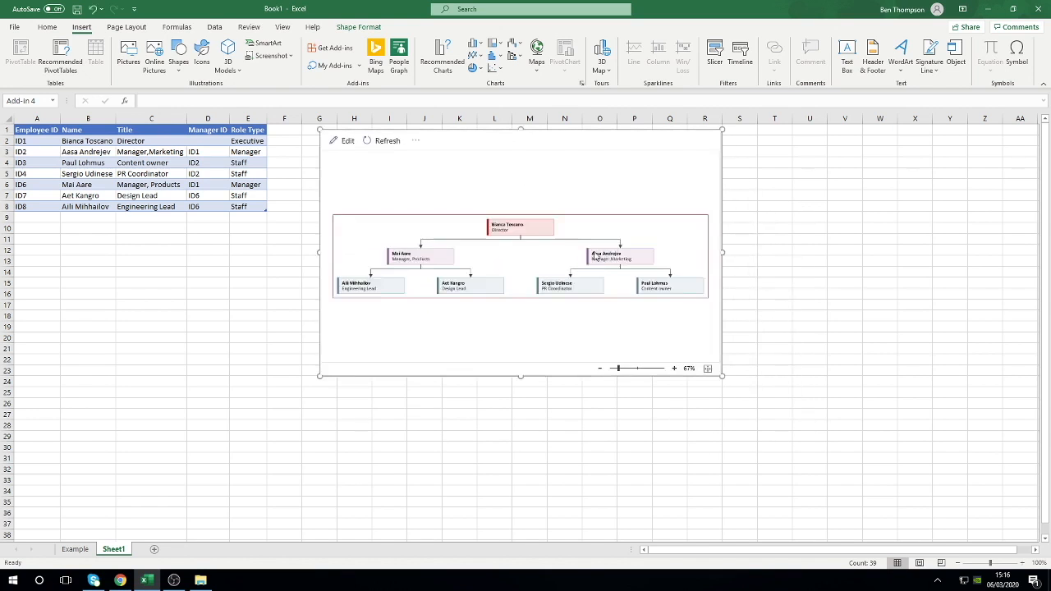
drag(721, 375, 935, 519)
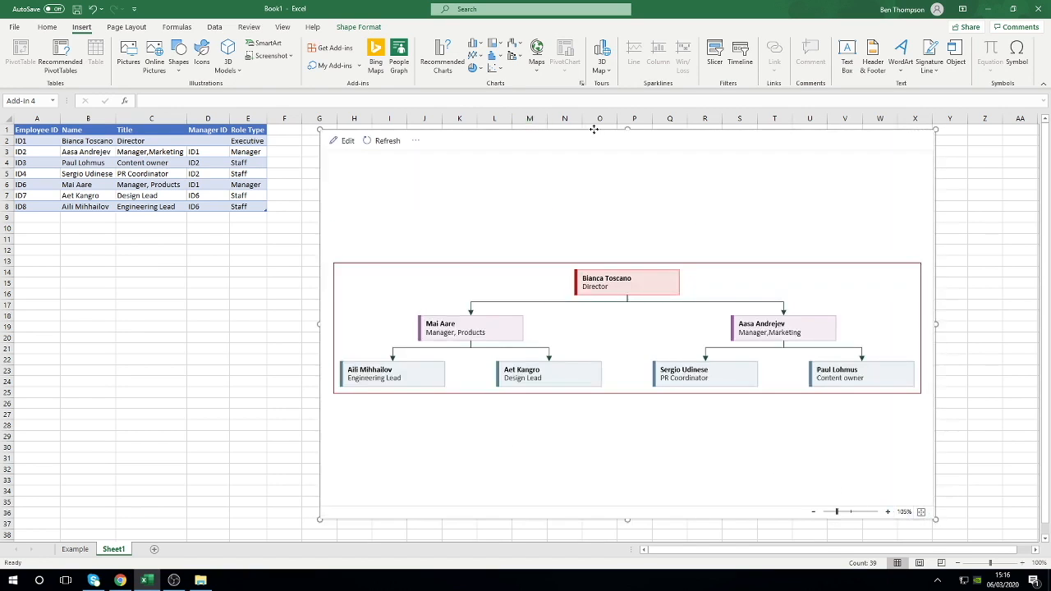
drag(591, 129, 598, 130)
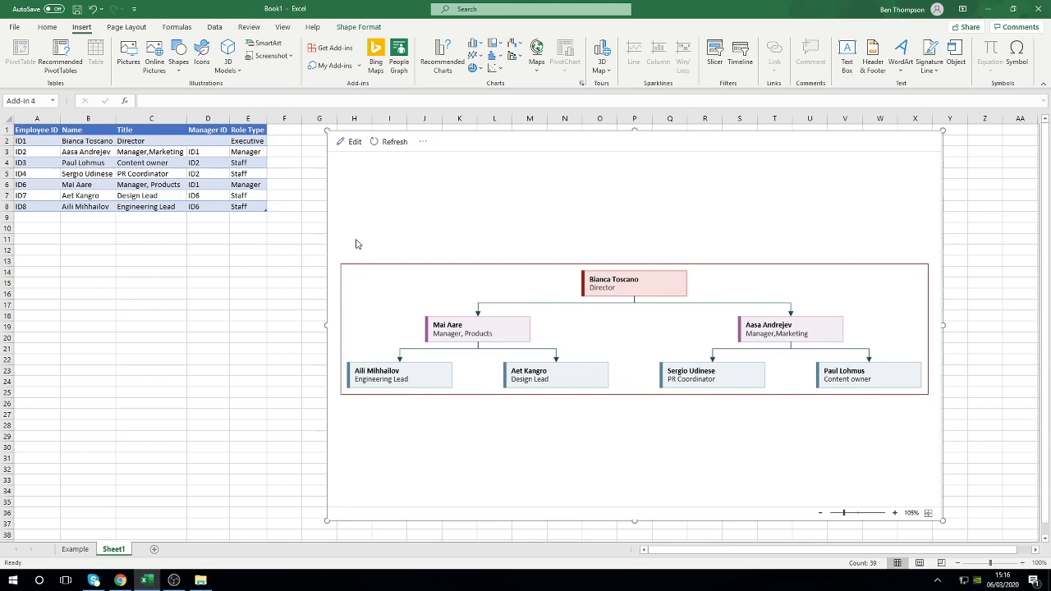
click(248, 271)
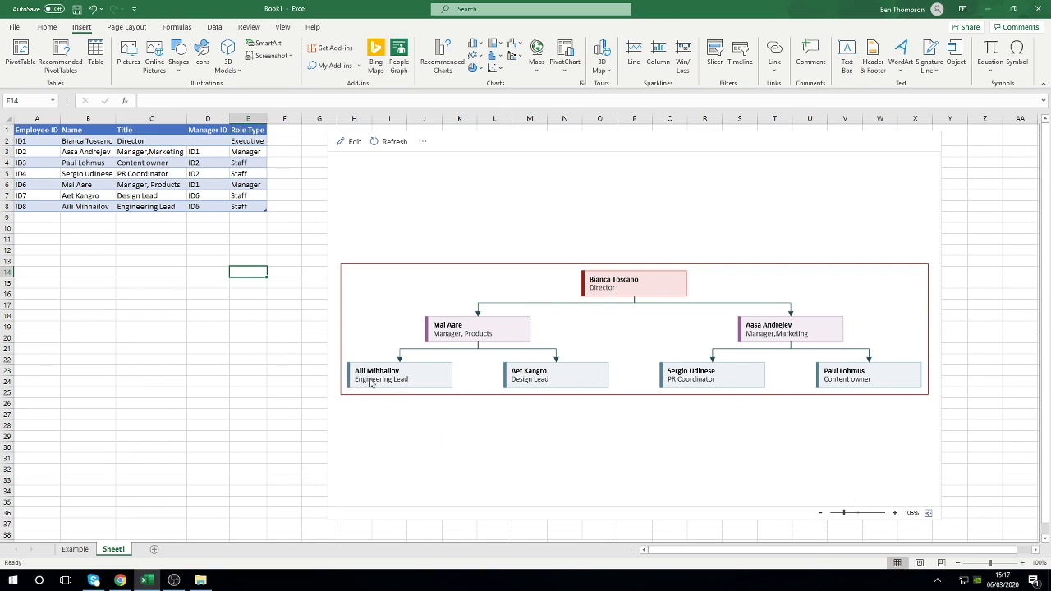
In the ID8 row, replace the employee's name with a new full name and enter Technician Manager as the title
click(81, 207)
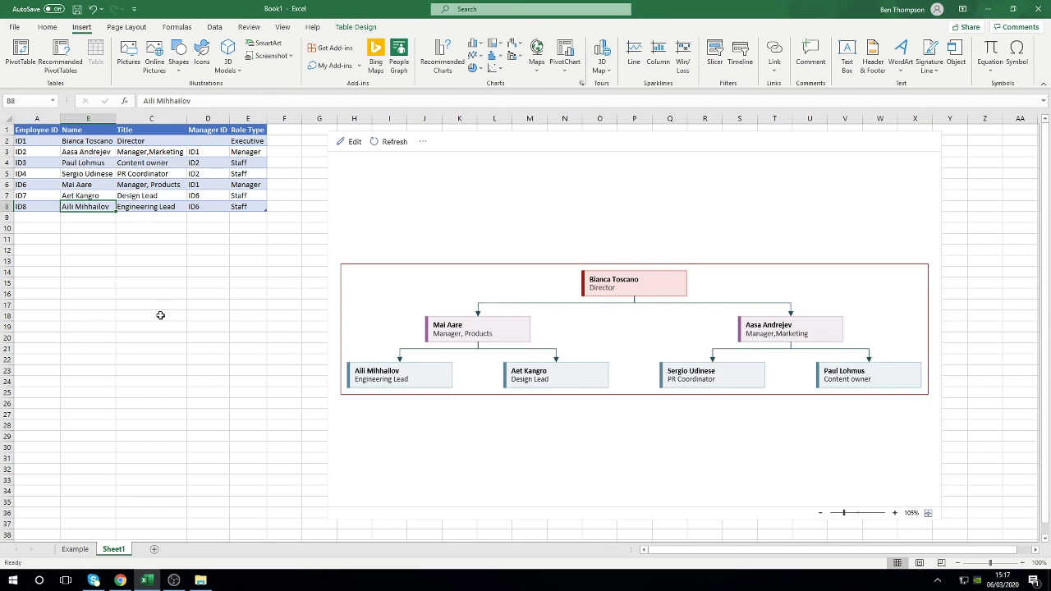
text(Barry)
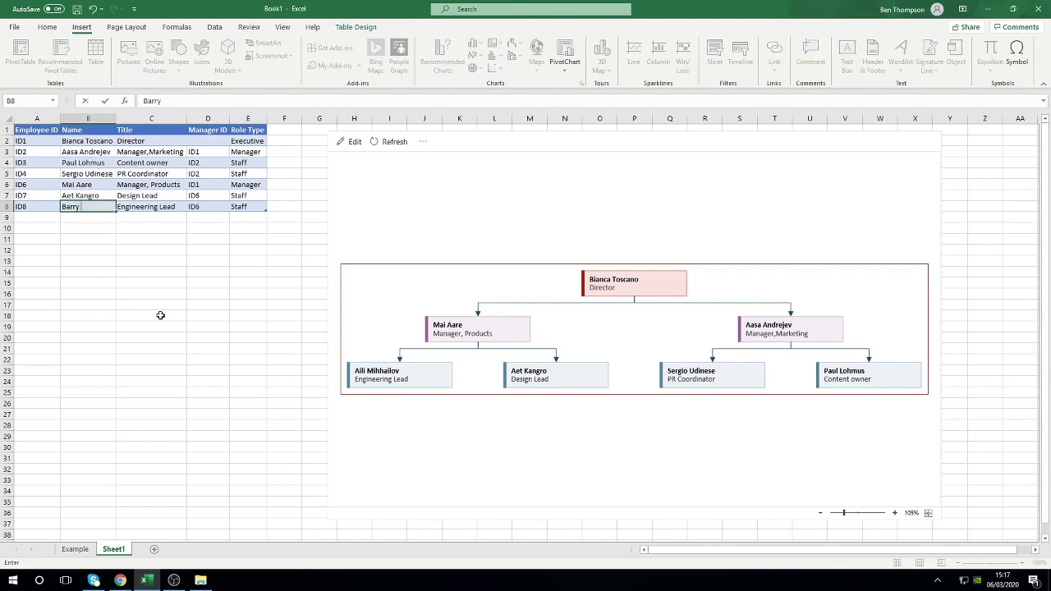
text( Scott)
key(Tab)
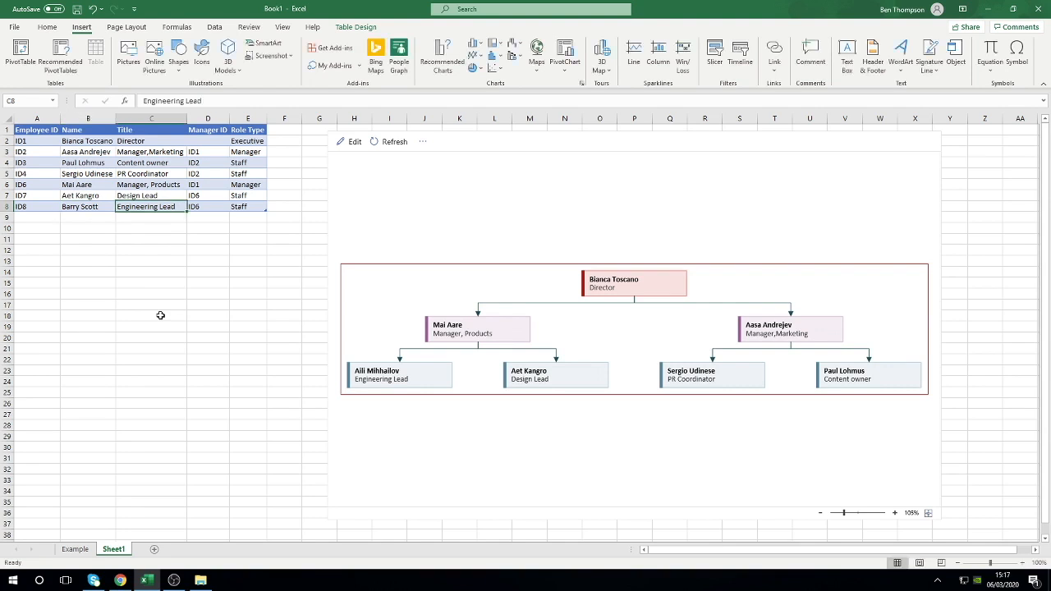
text(Te)
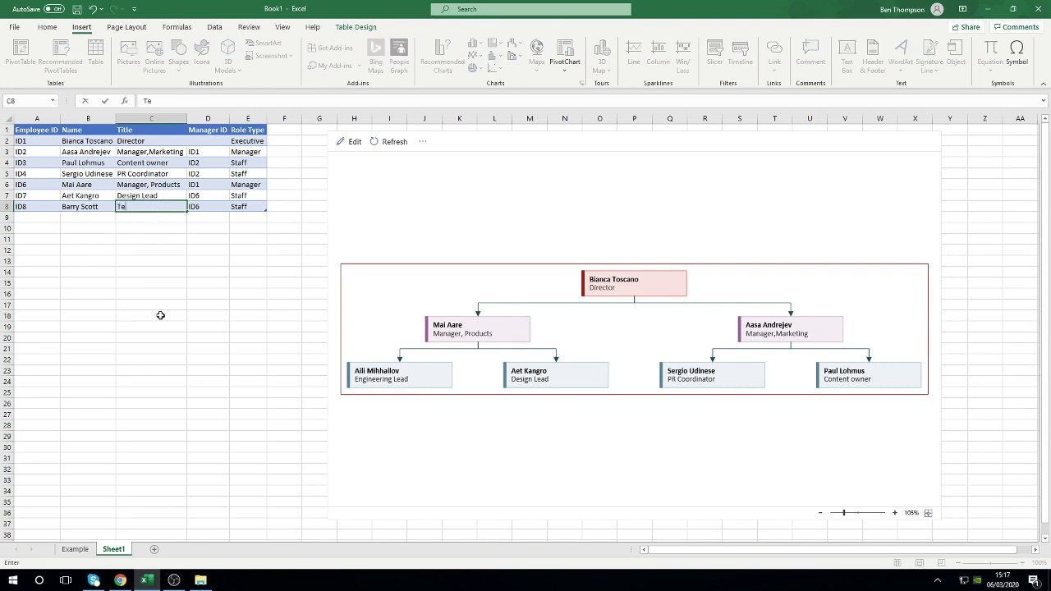
text(chnician Manager)
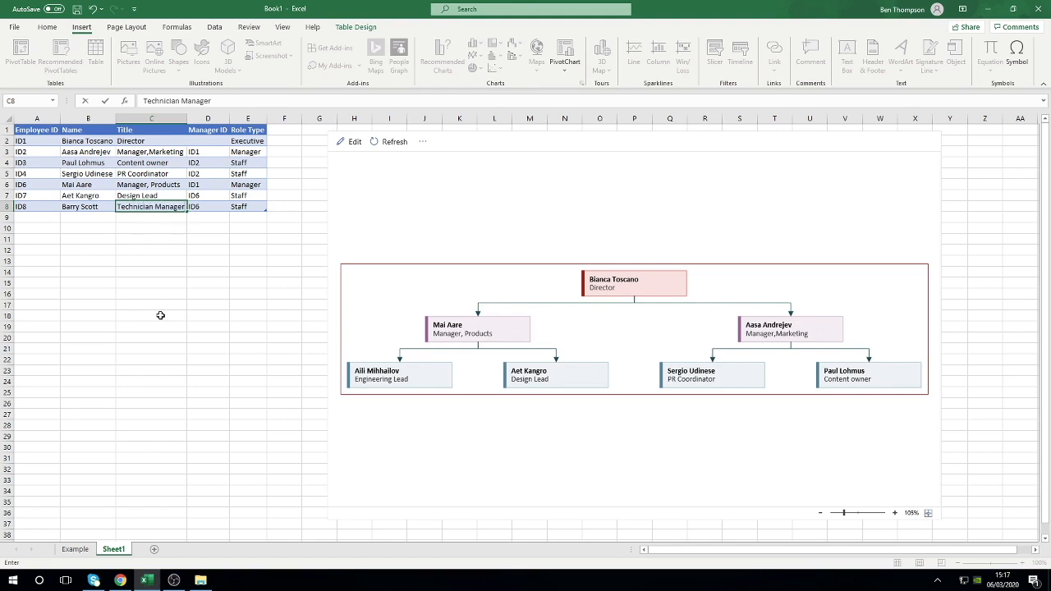
Widen the Title column slightly so the longest job title fits, and select the whole data table
click(189, 119)
drag(187, 119, 192, 119)
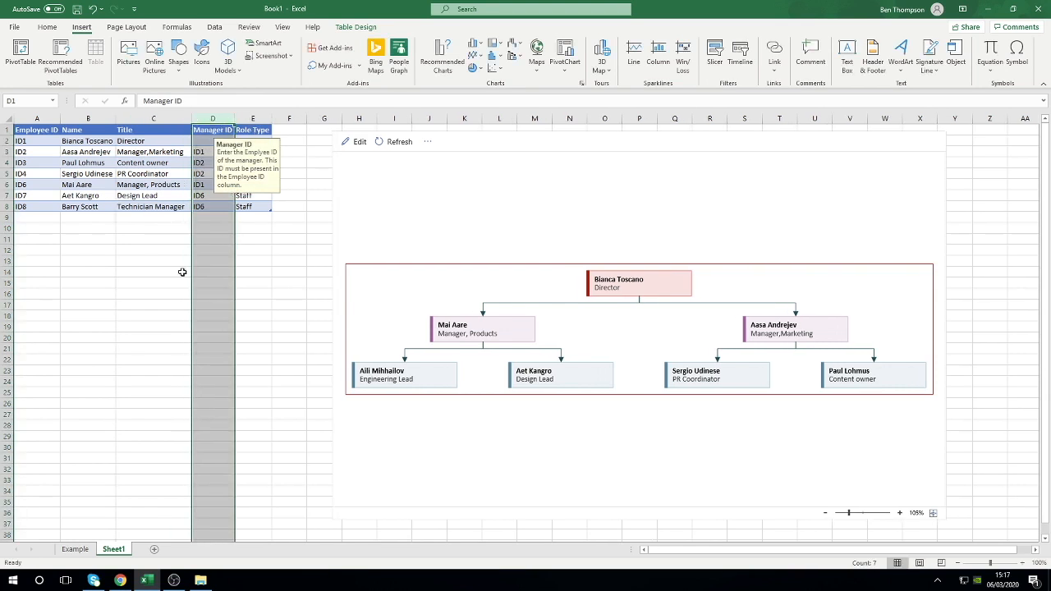
key(ctrl+Home)
key(ctrl+shift+End)
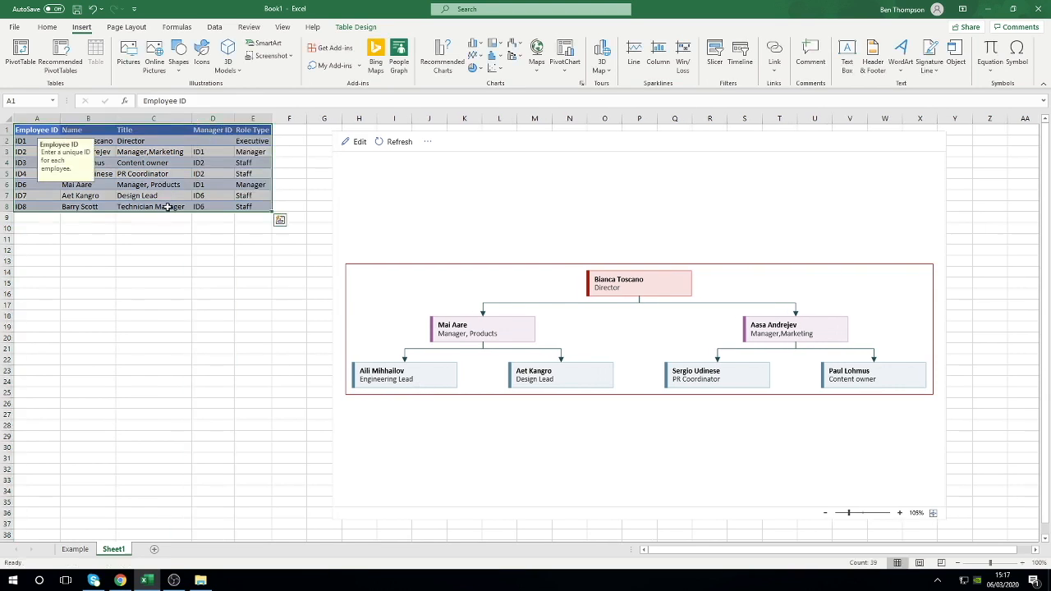
Change the ID8 employee's title to Products Assistant and refresh the organization chart
double_click(168, 206)
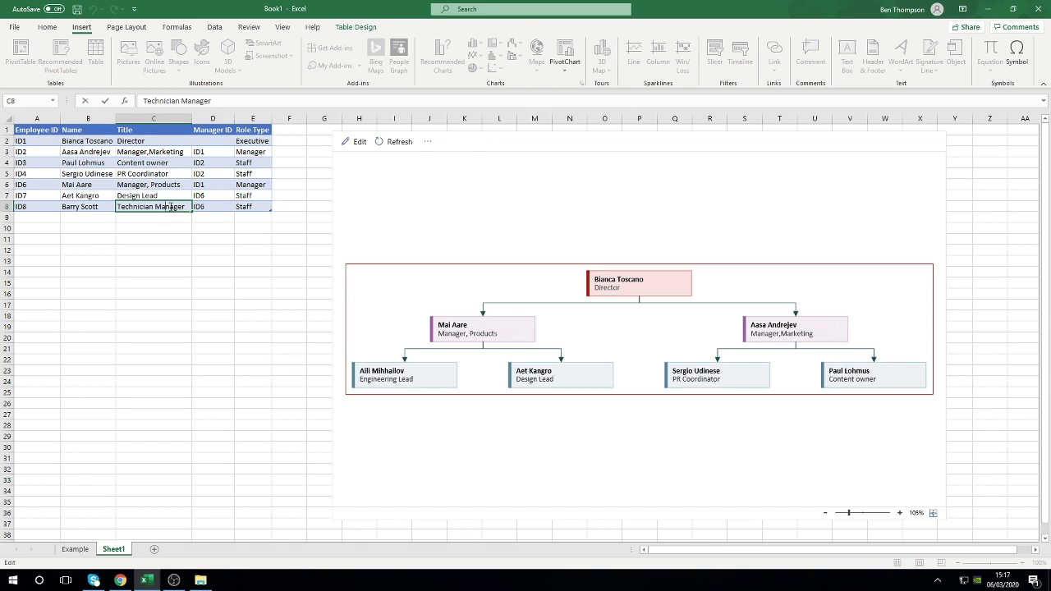
double_click(173, 208)
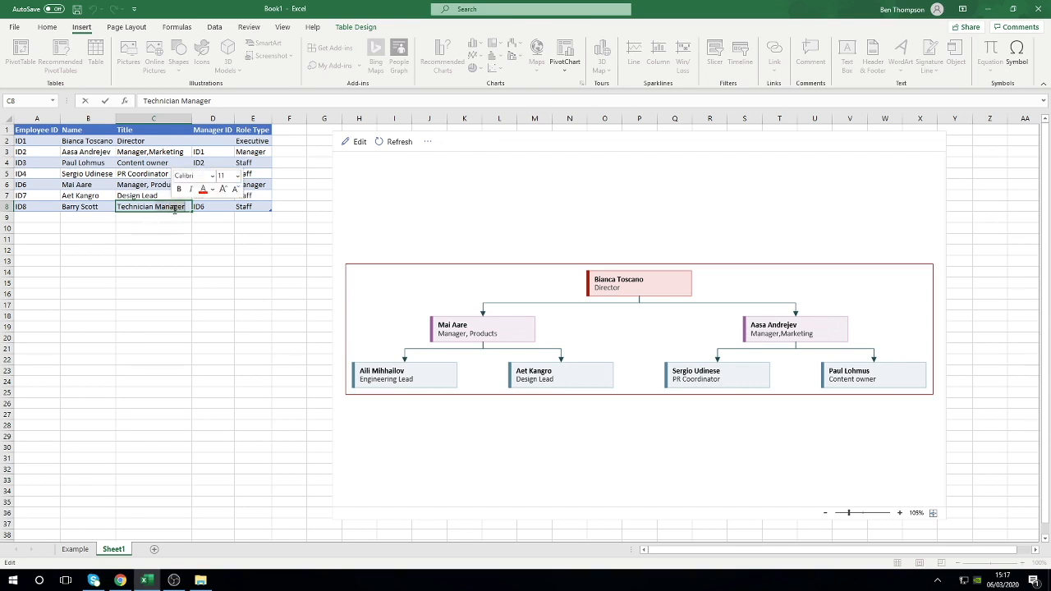
key(BackSpace)
key(BackSpace)
key(BackSpace)
key(BackSpace)
key(BackSpace)
key(BackSpace)
key(BackSpace)
key(BackSpace)
key(BackSpace)
key(BackSpace)
key(BackSpace)
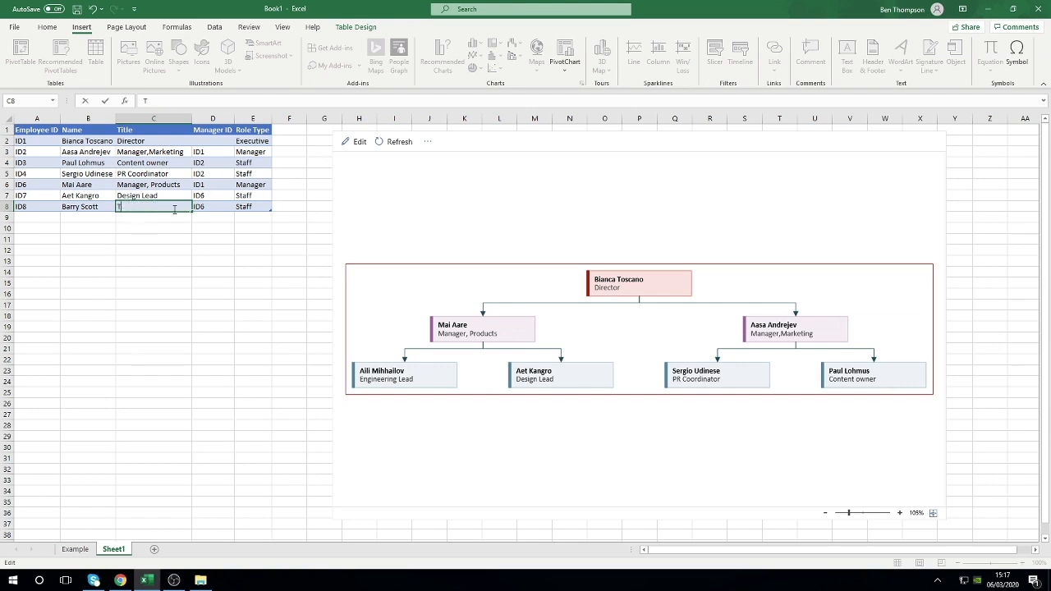
key(BackSpace)
text(Products Assistant)
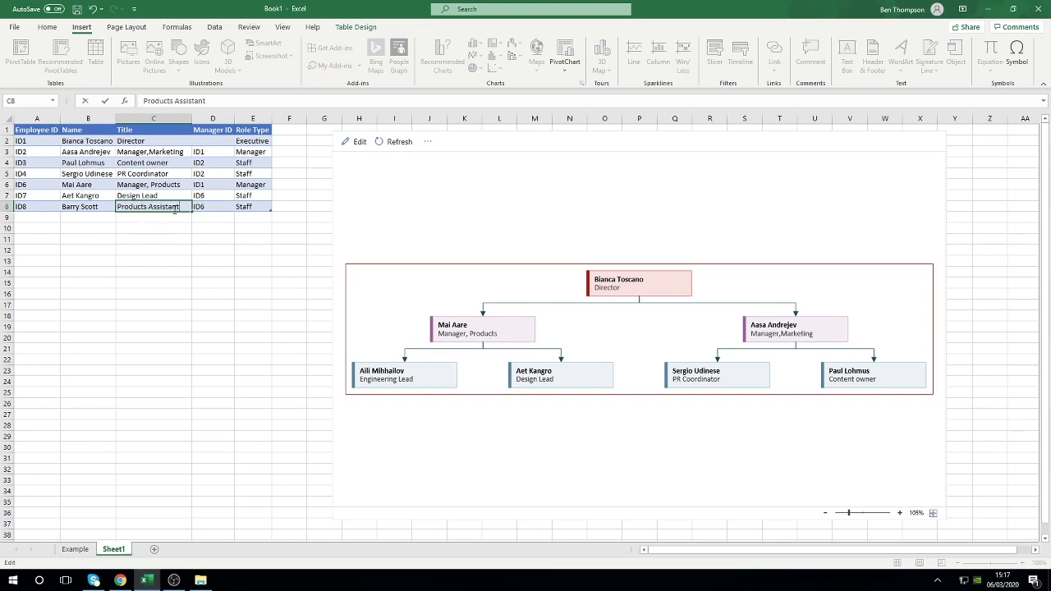
click(238, 227)
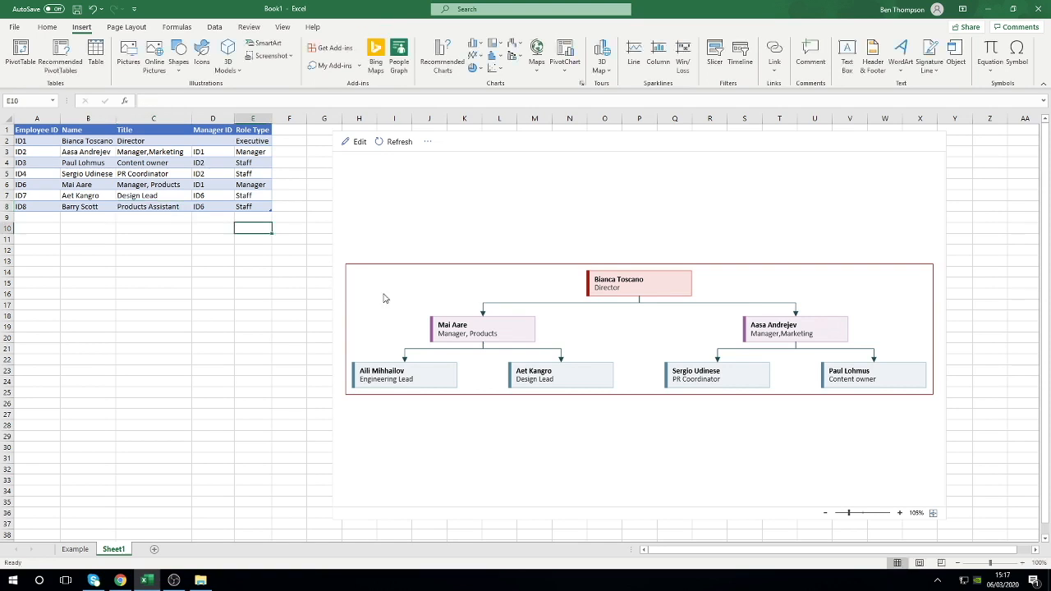
click(400, 144)
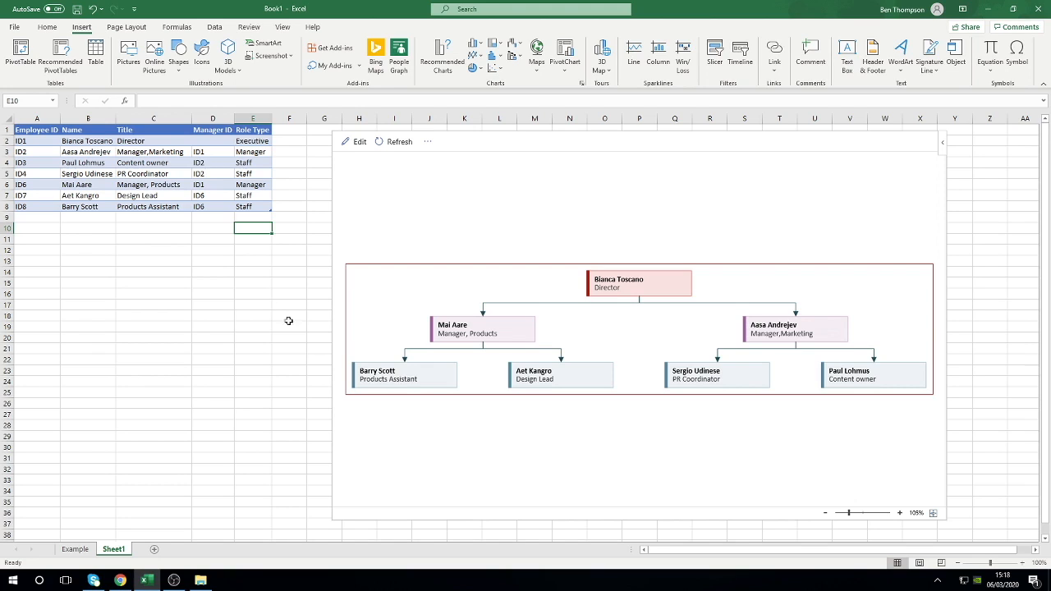
Replace the ID6 products manager's name with a different first name and refresh the organization chart
click(88, 184)
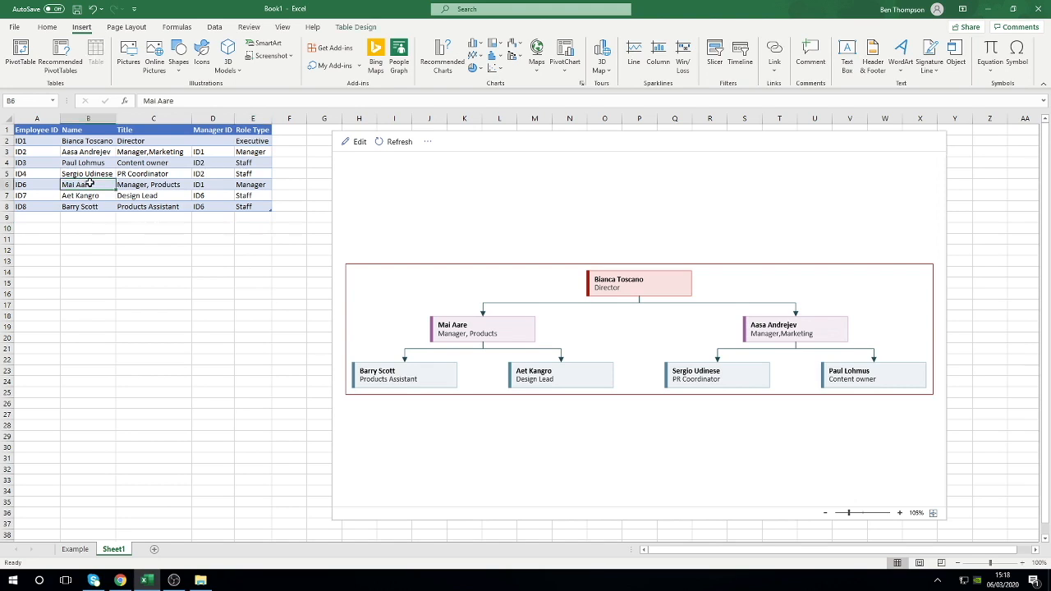
text(Ben)
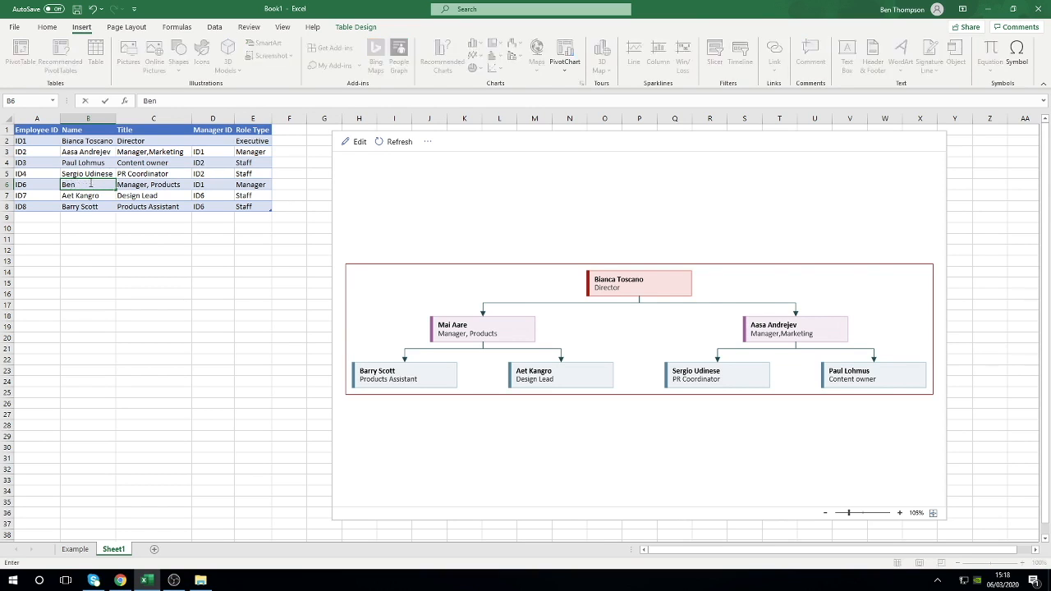
key(Return)
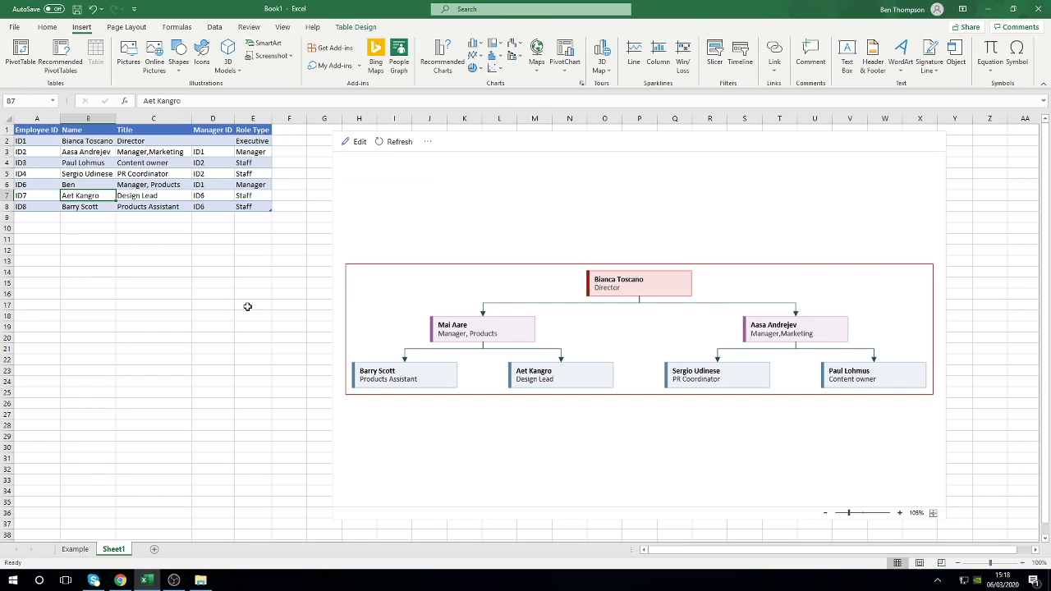
click(392, 142)
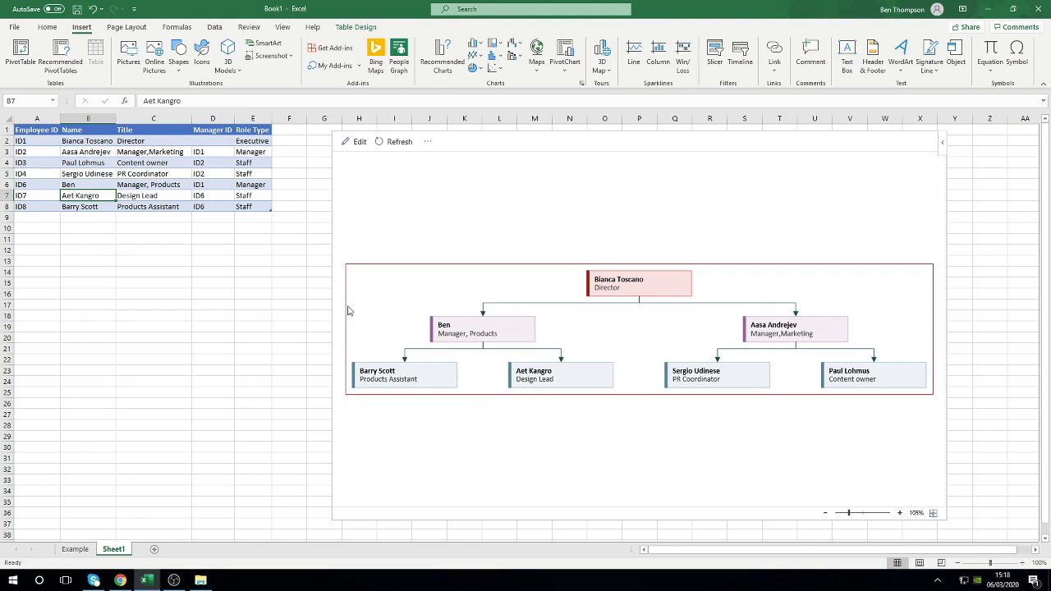
Read the entry notes on the Employee ID and Manager ID headers and select the first empty Employee ID cell, A9
click(28, 217)
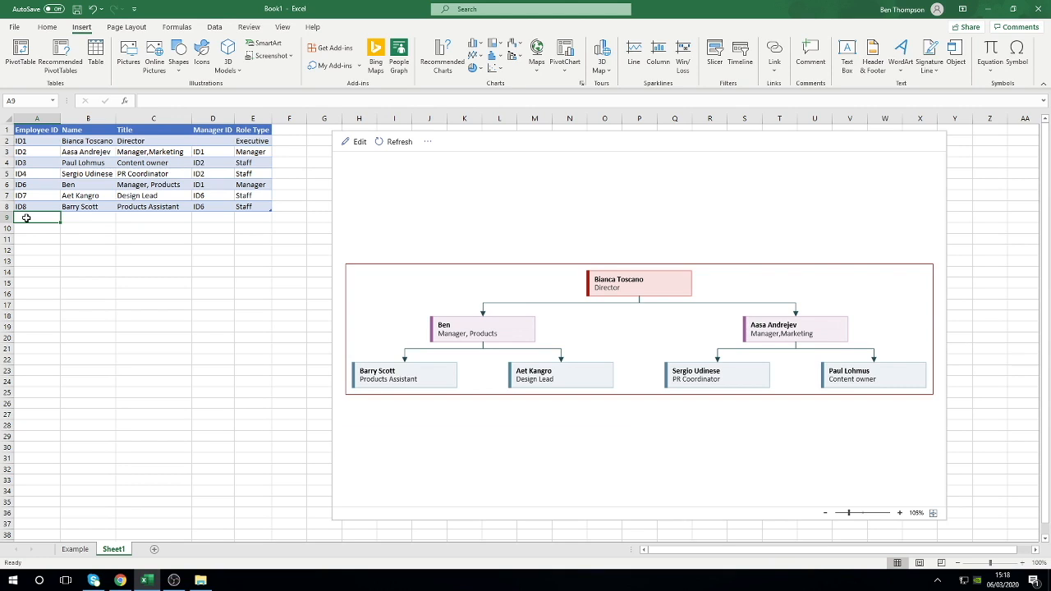
click(34, 129)
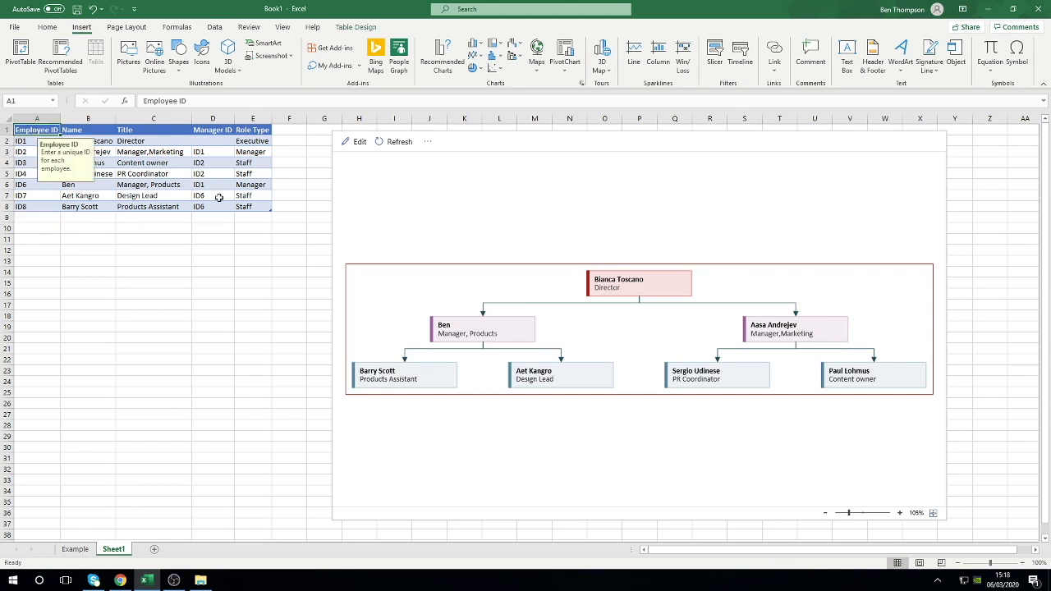
click(223, 133)
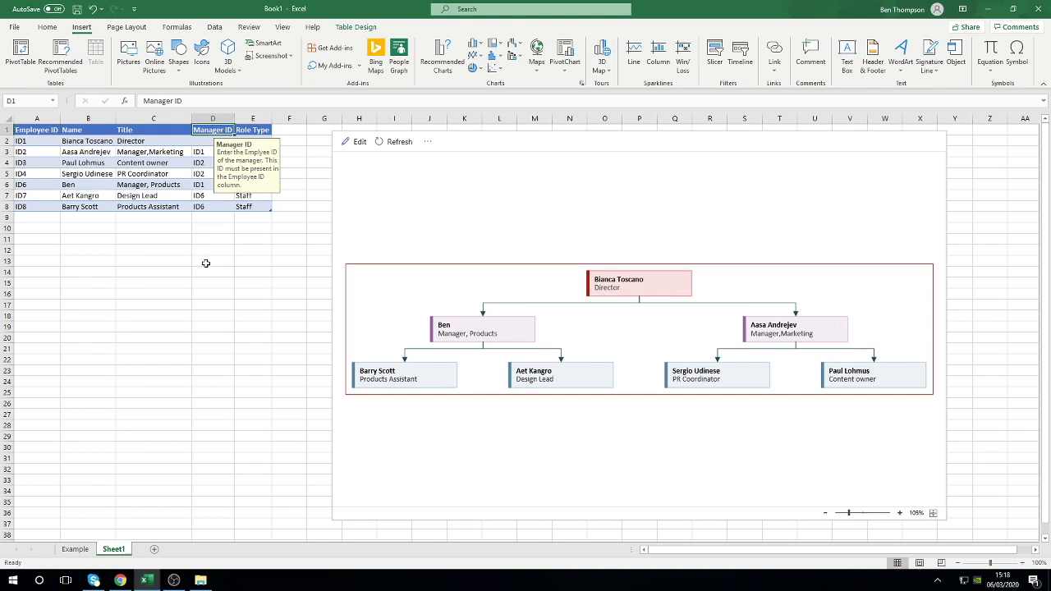
click(50, 218)
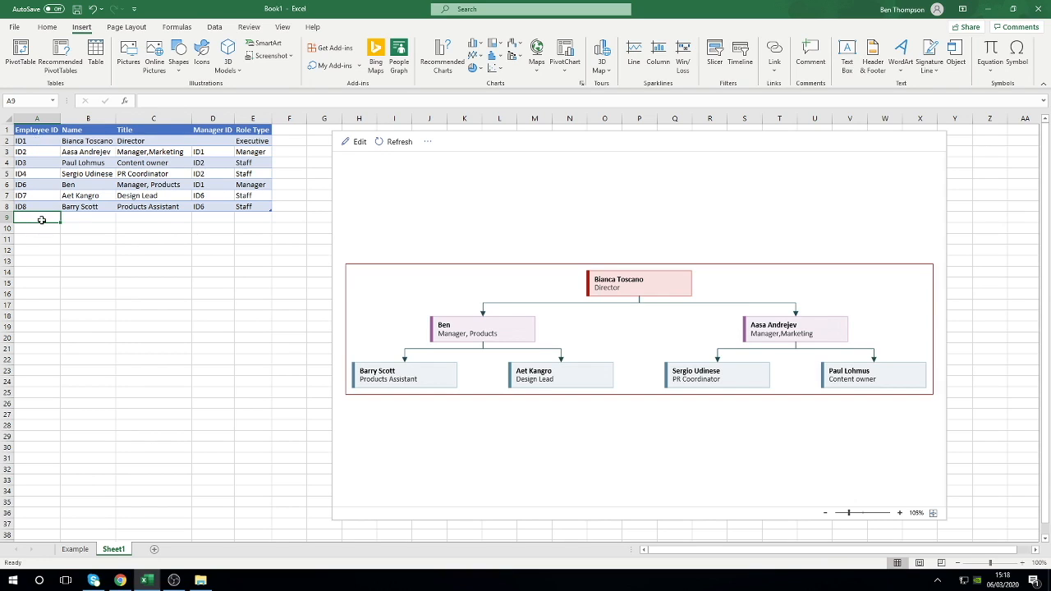
Add a new table row with Employee ID ID9, the employee's full name and the title Assistant
text(ID)
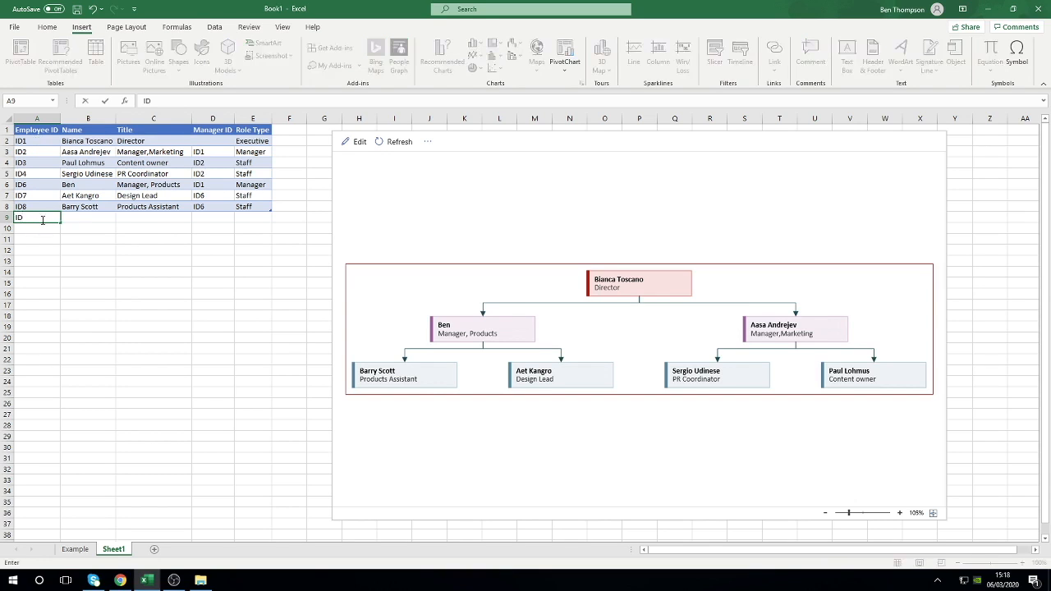
text(9)
key(Tab)
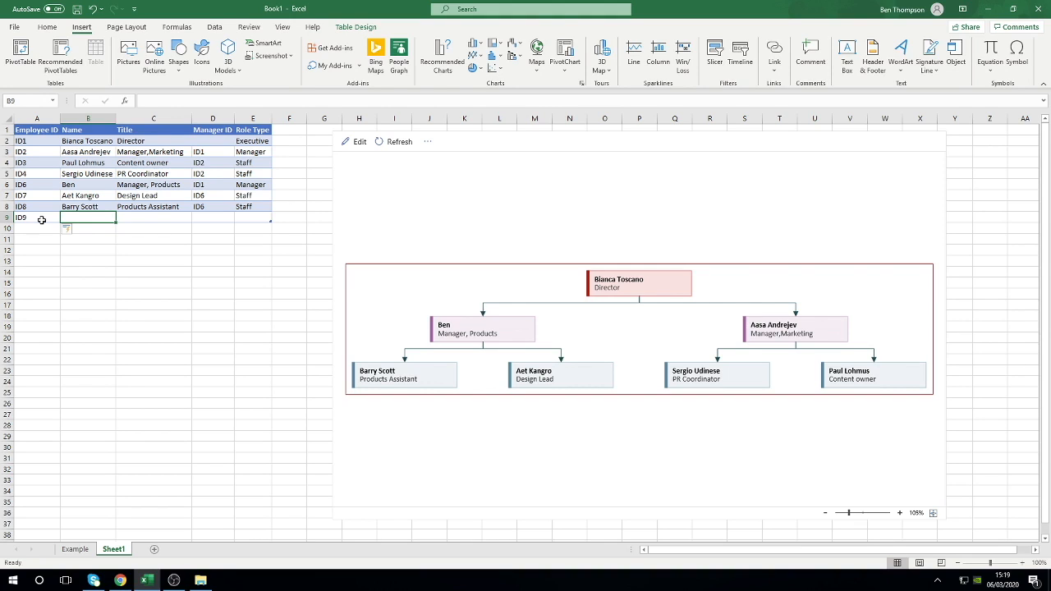
text(Tom Jones)
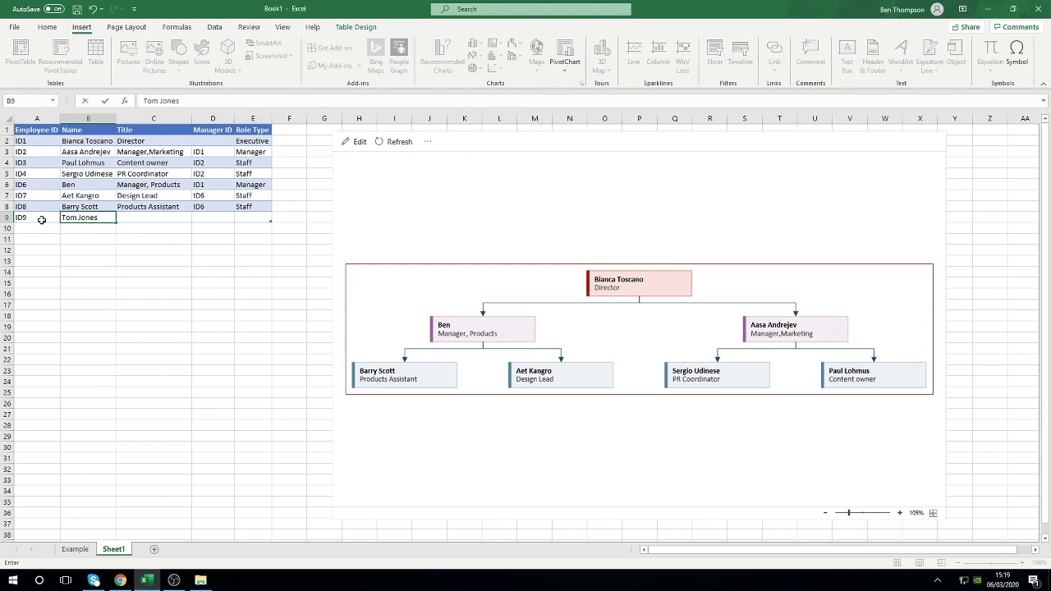
key(Tab)
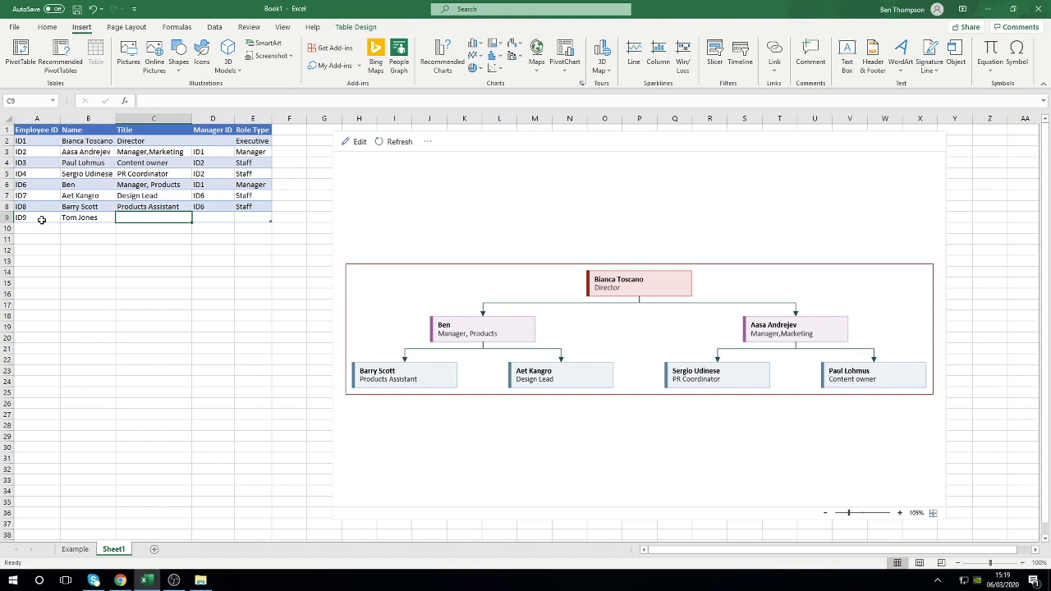
text(A)
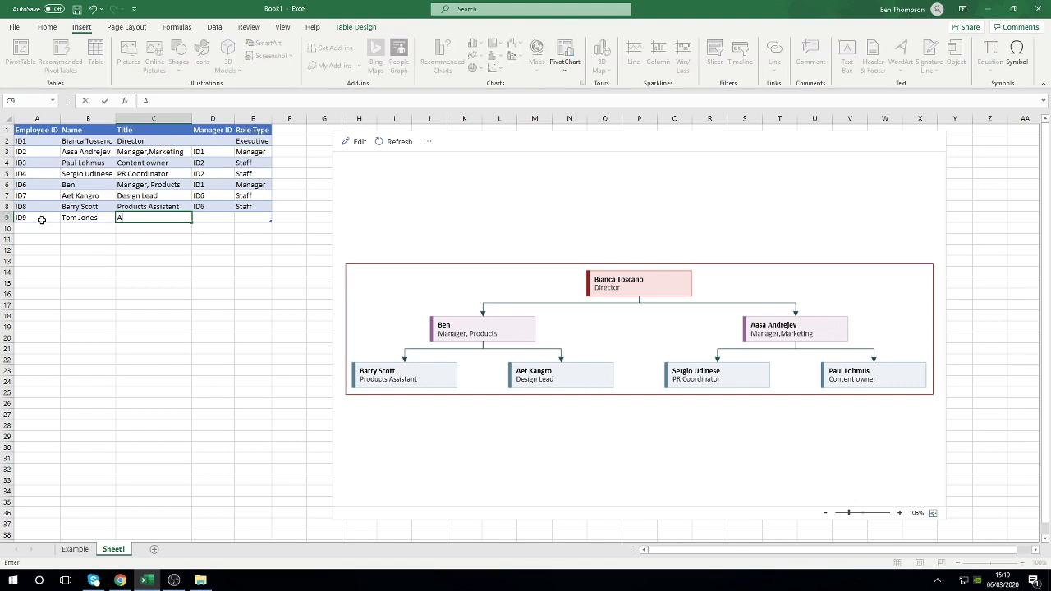
text(ssistant)
key(Tab)
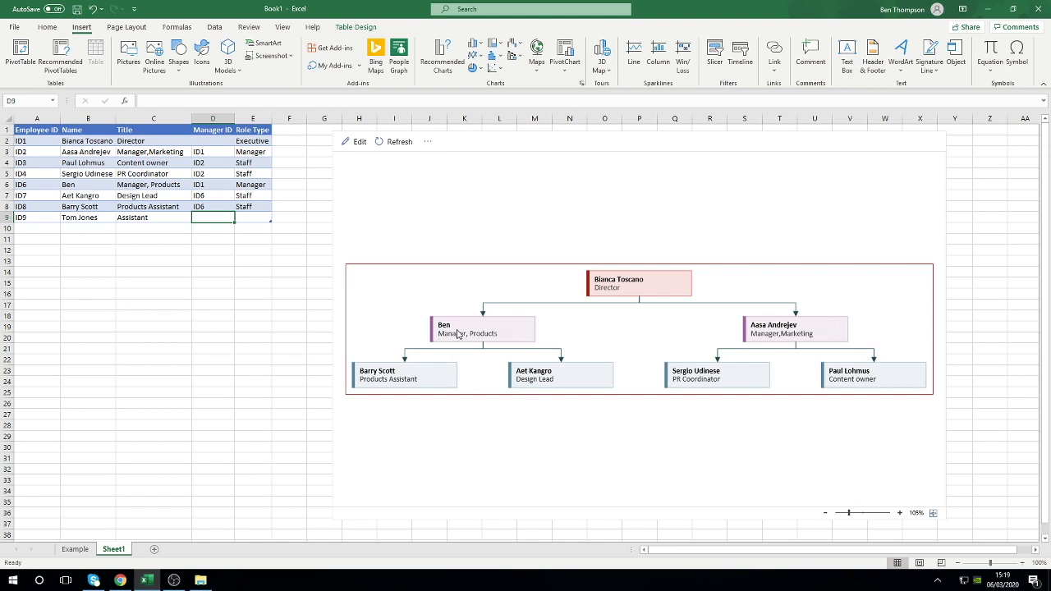
Check the products manager's Employee ID in the table and enter ID6 as the ID9 employee's Manager ID
click(88, 187)
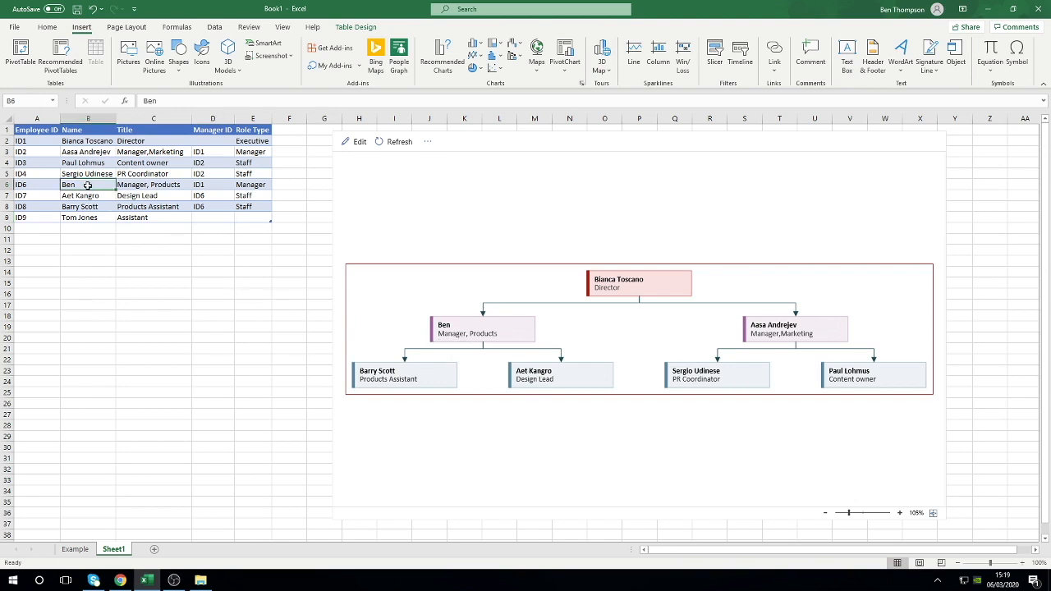
click(25, 185)
click(29, 184)
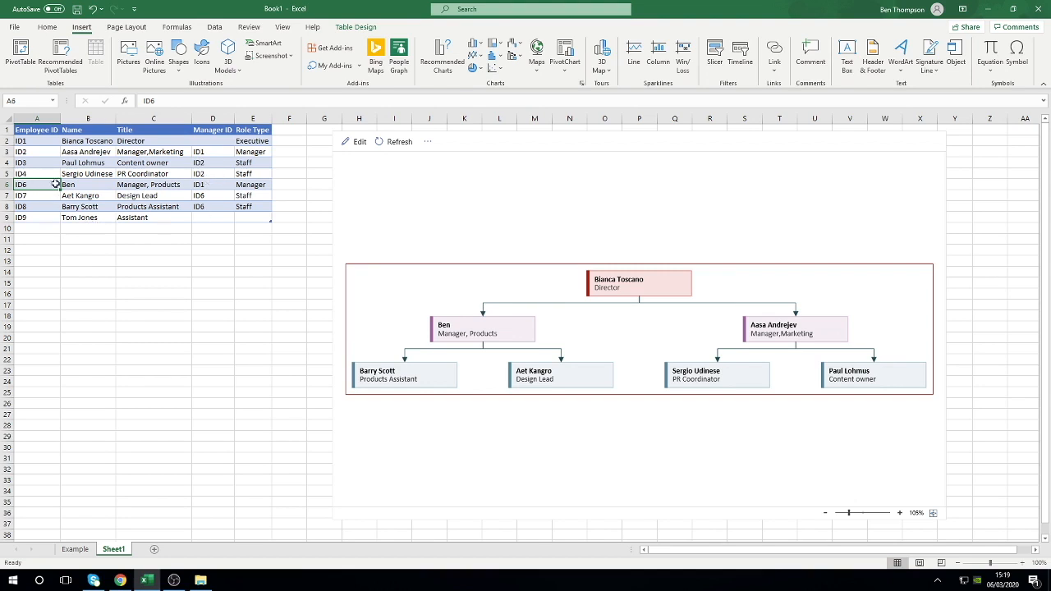
click(225, 206)
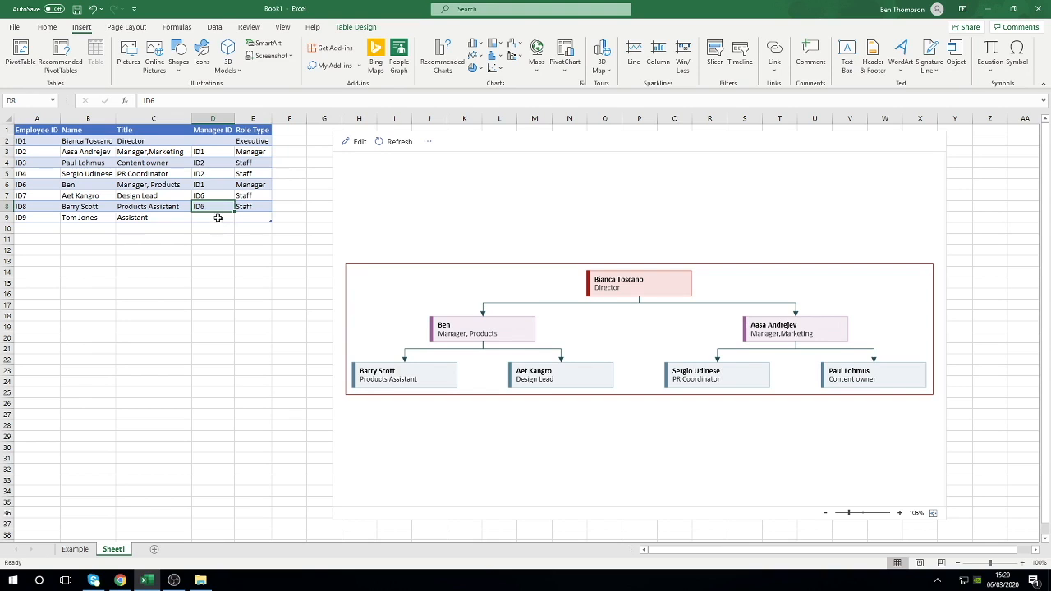
click(217, 217)
text(ID6)
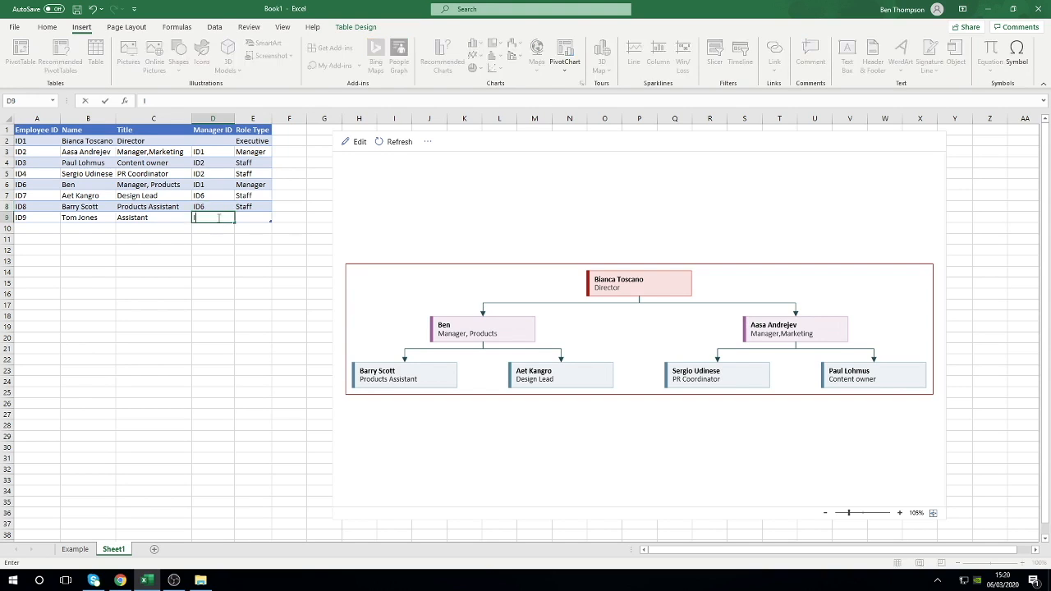
key(Tab)
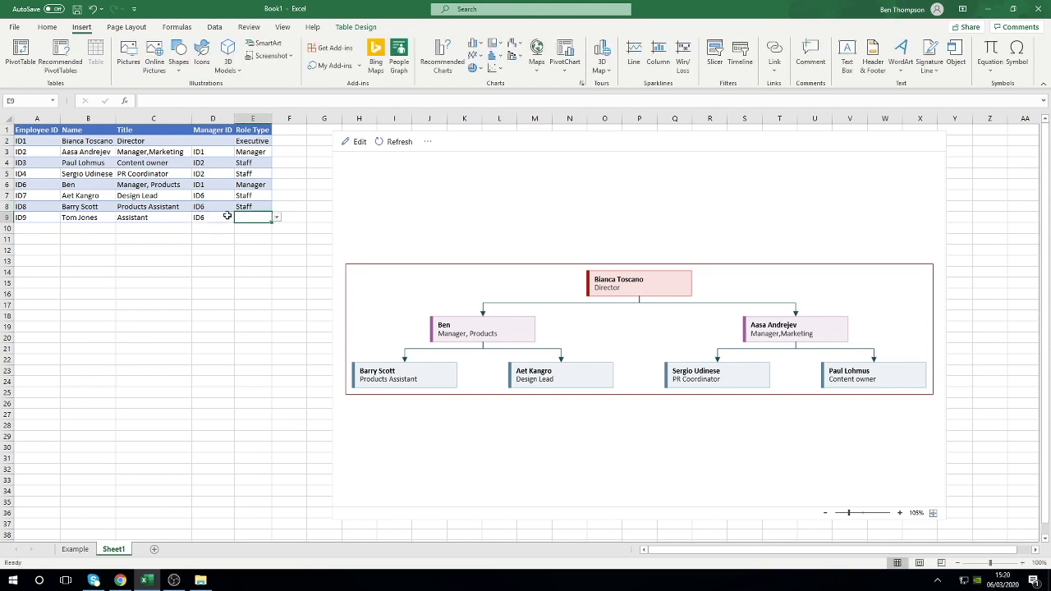
Choose Staff as the ID9 employee's role type
click(277, 217)
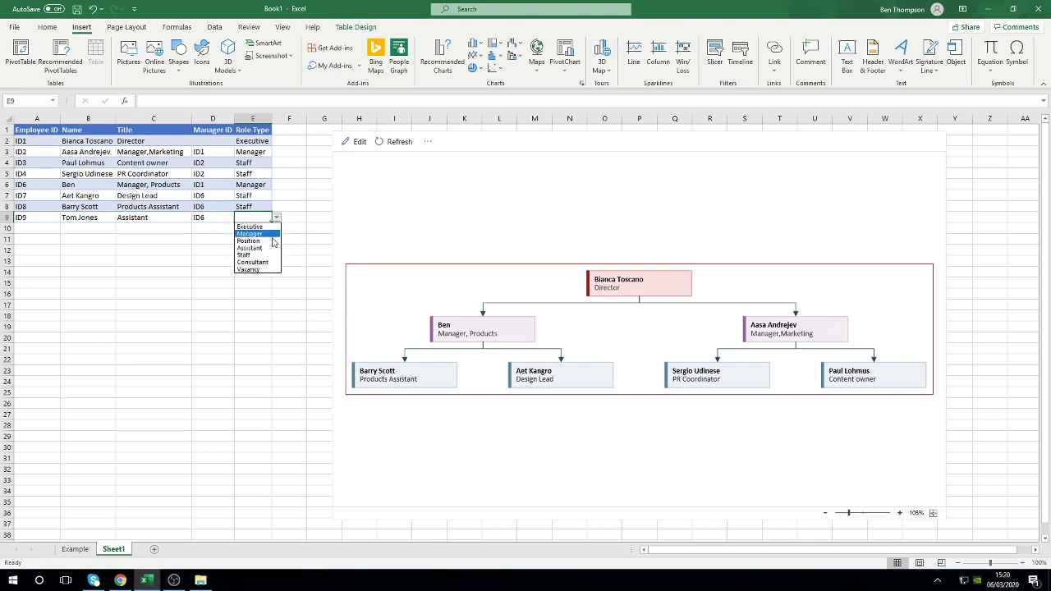
click(266, 255)
click(288, 218)
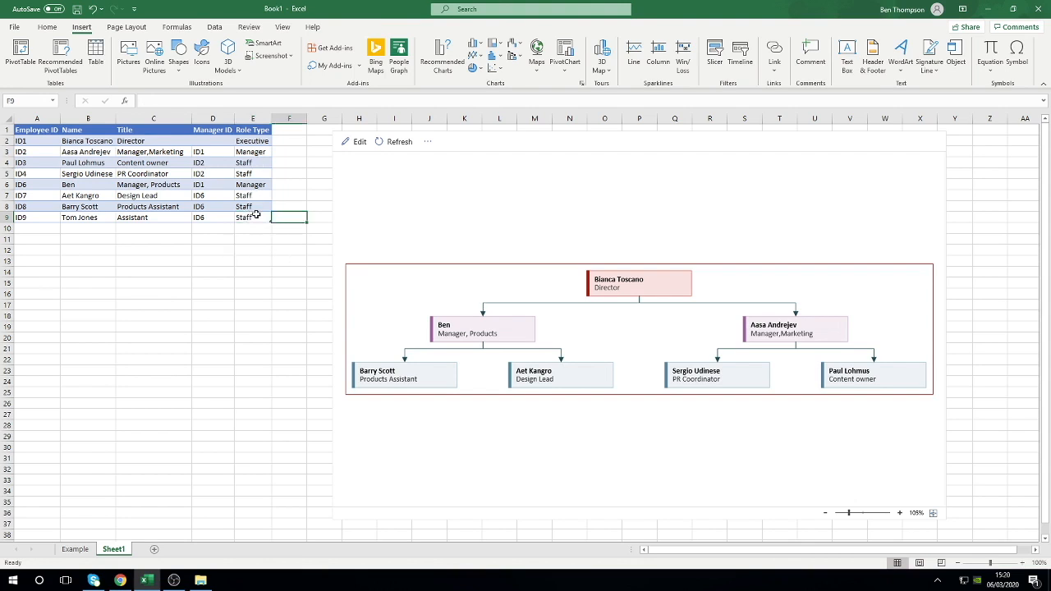
Compare the Role Type entries of the director, products manager and ID9 employee with the chart's box colours, and refresh the organization chart
click(256, 215)
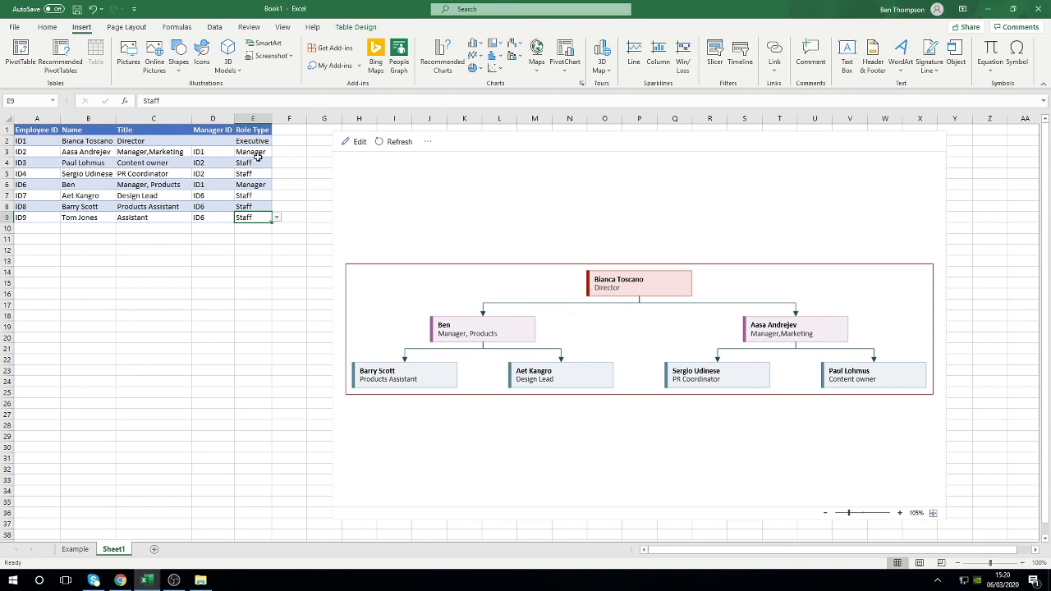
click(251, 142)
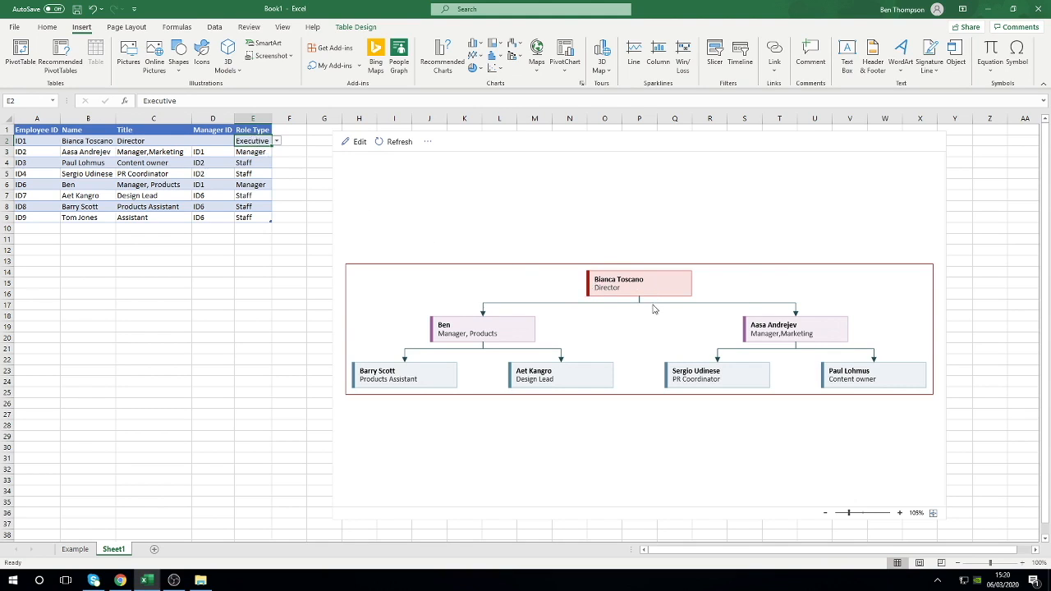
click(253, 185)
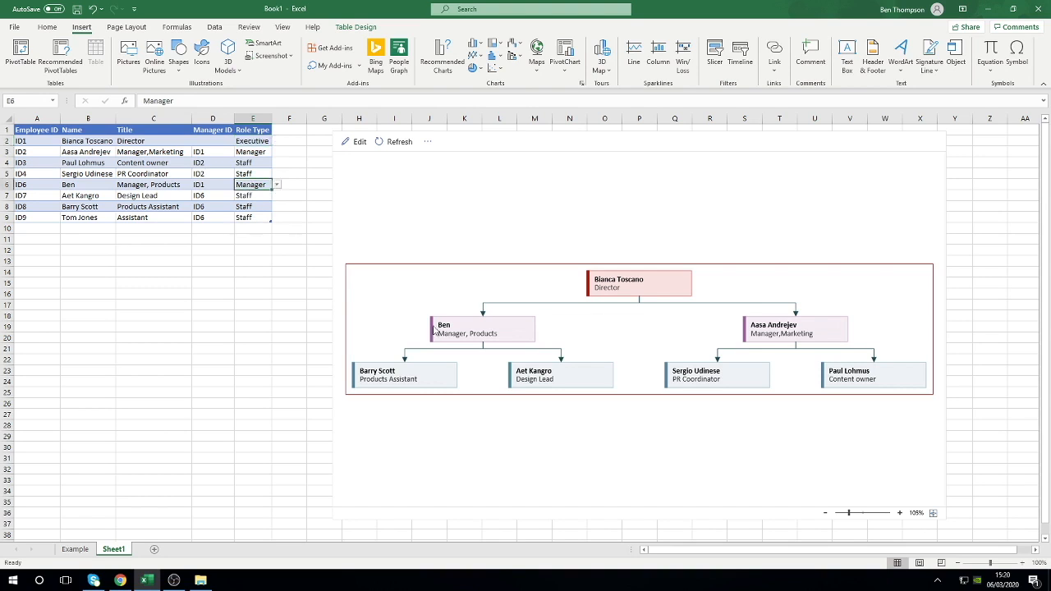
click(261, 217)
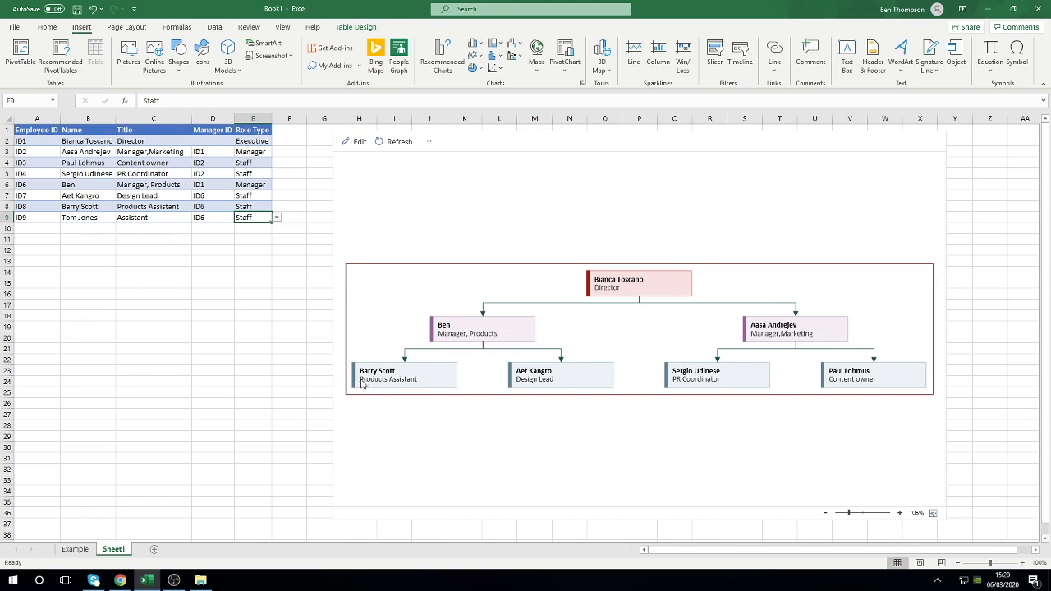
click(276, 217)
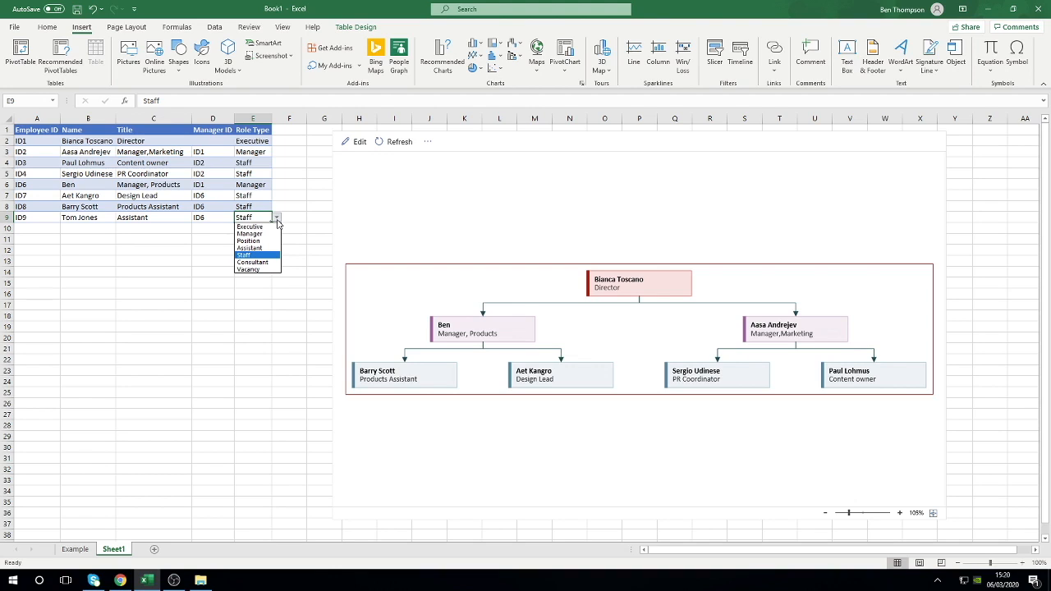
click(276, 219)
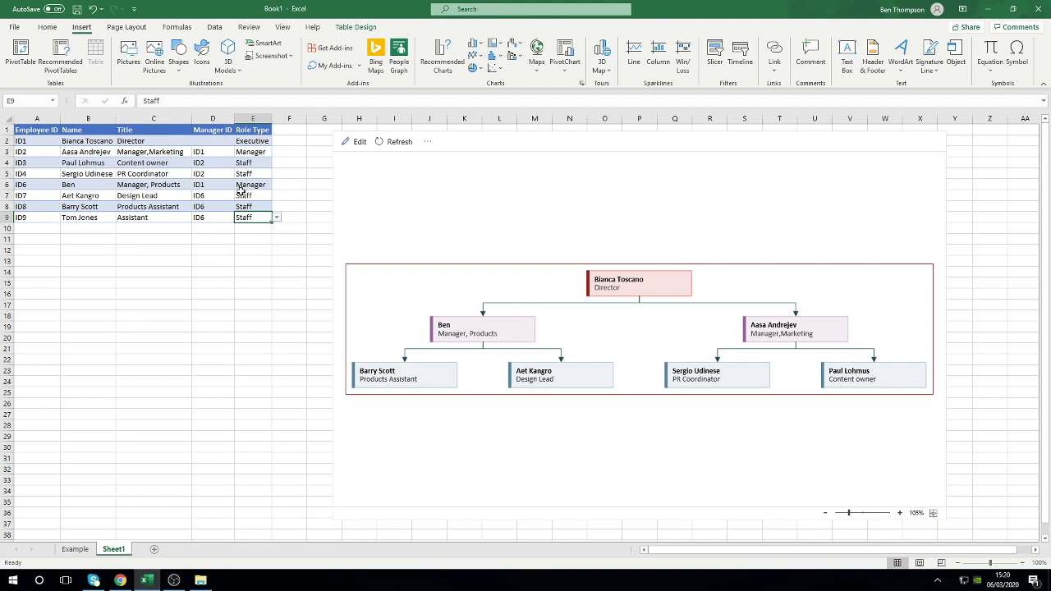
click(386, 142)
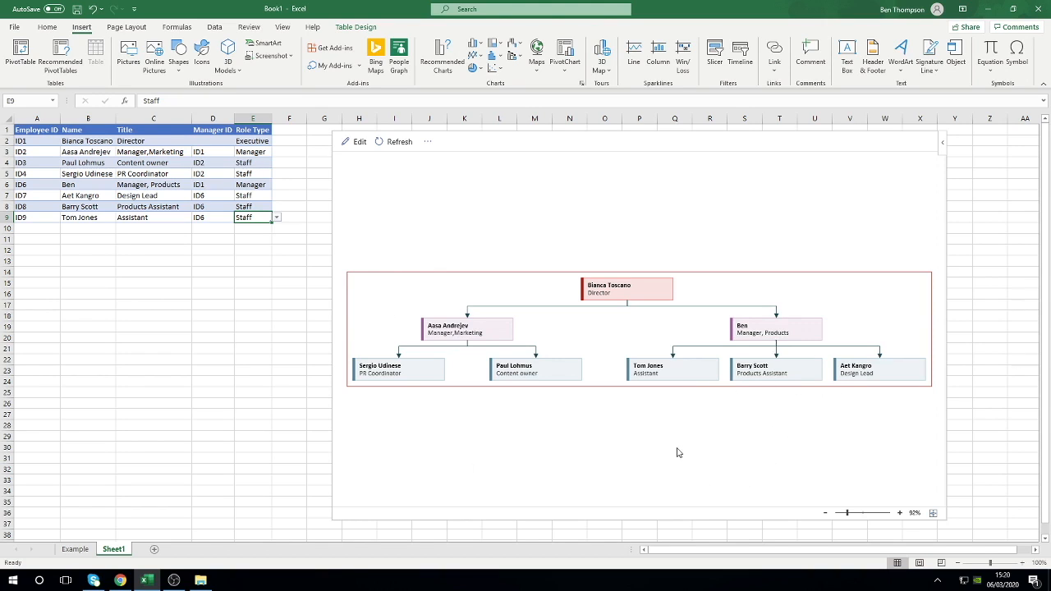
Add another employee row with Employee ID ID10, the employee's first name and the title Assistant
click(31, 227)
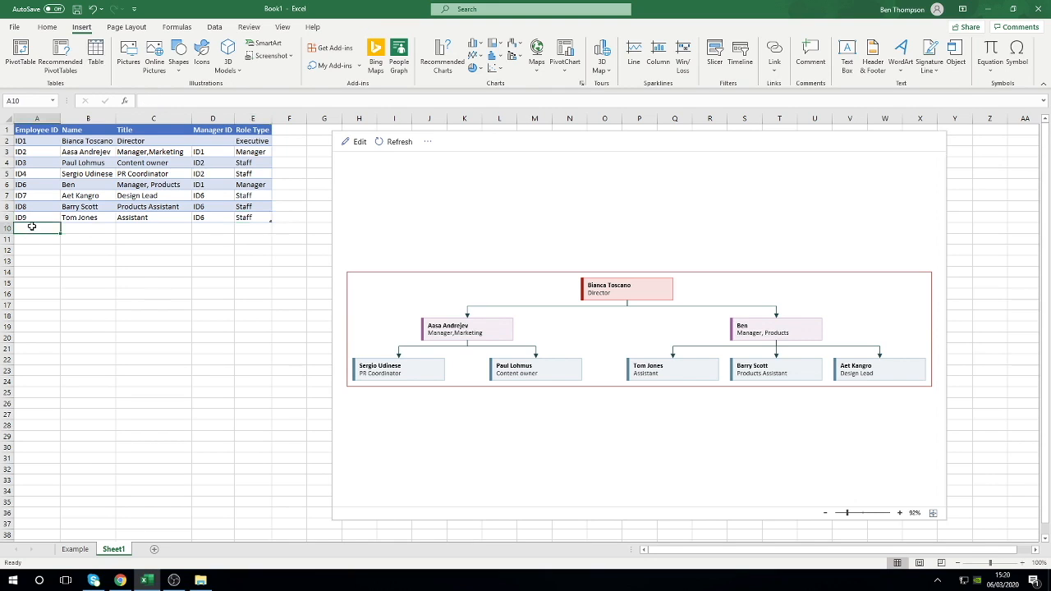
text(ID10)
key(Tab)
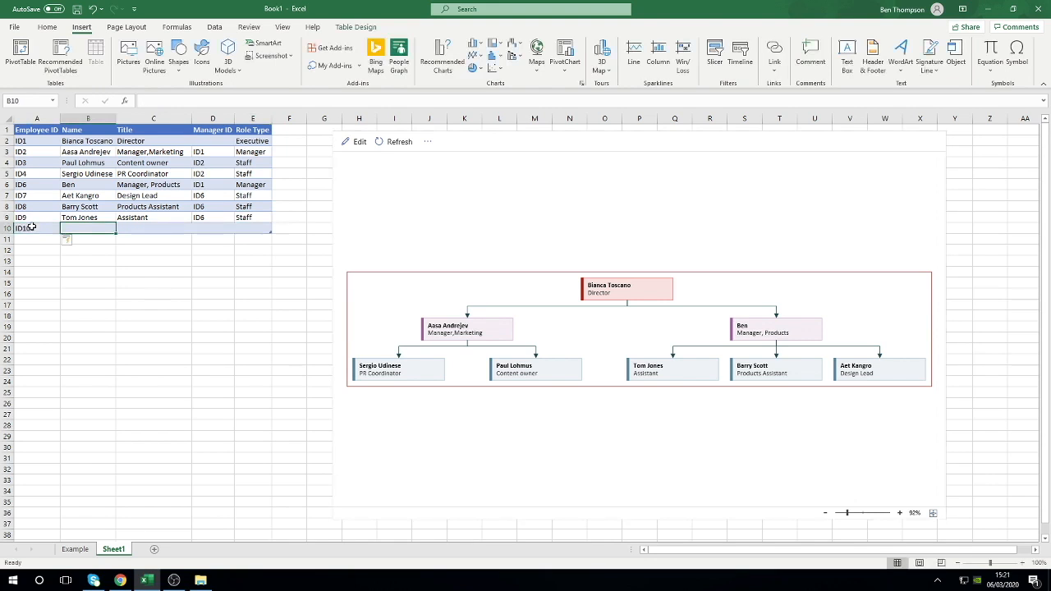
text(Claire)
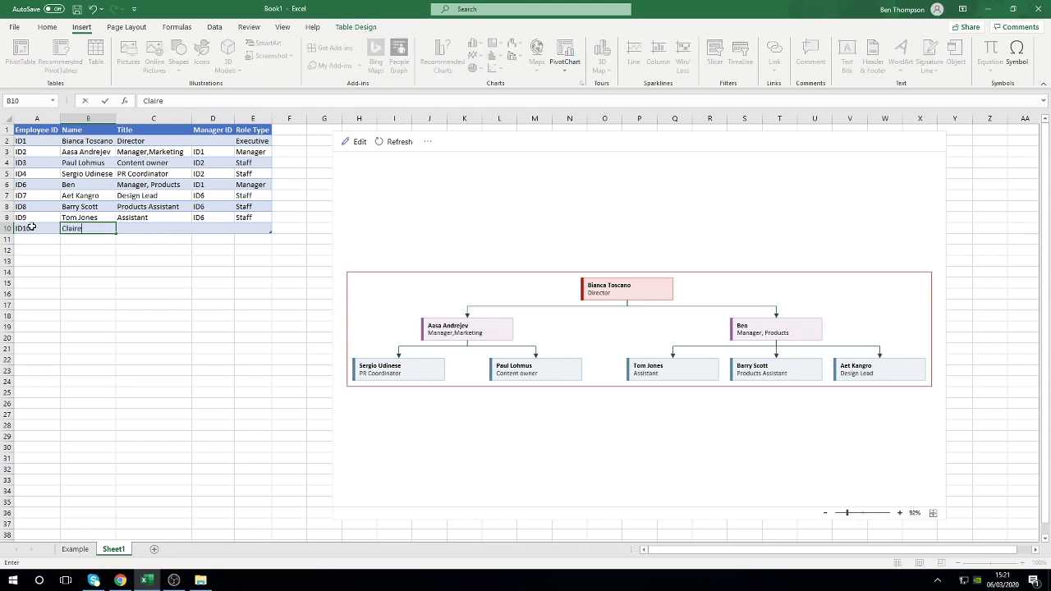
key(Tab)
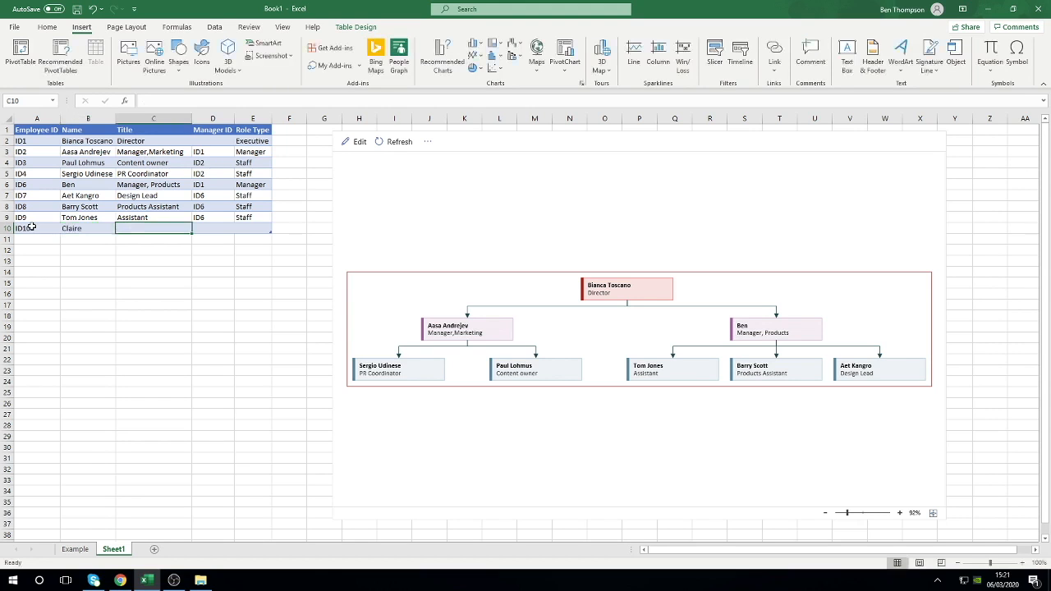
text(Assistant)
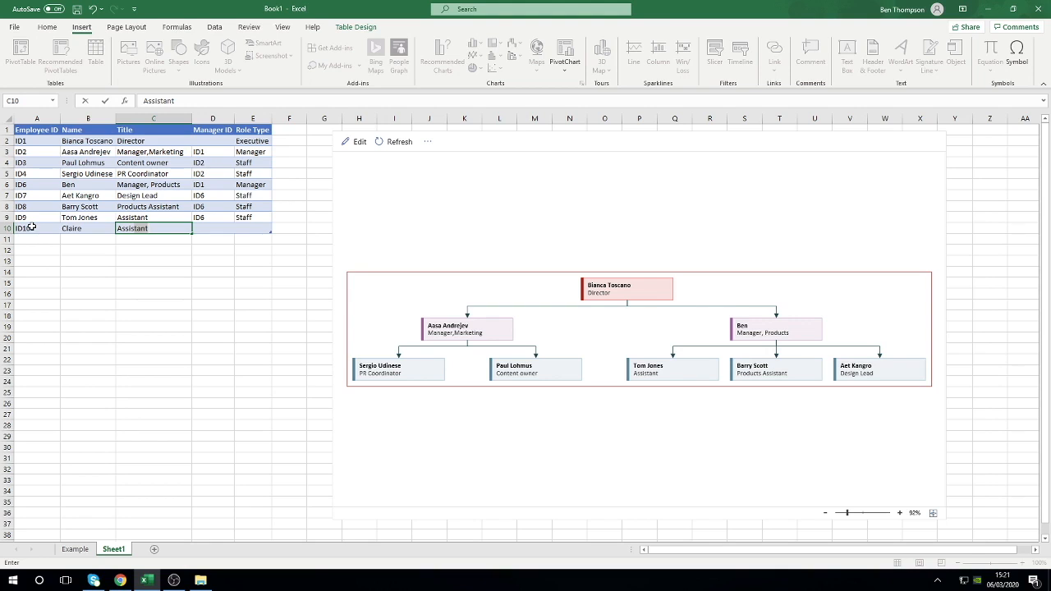
key(Tab)
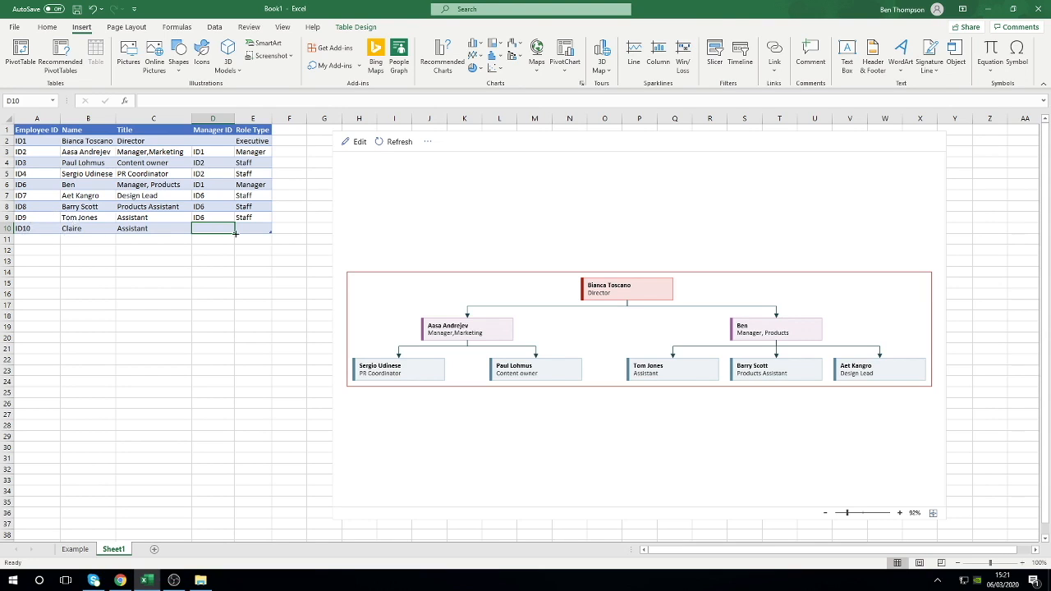
Set the ID10 employee's Manager ID to ID8 and role type to Staff
text(ID8)
key(Tab)
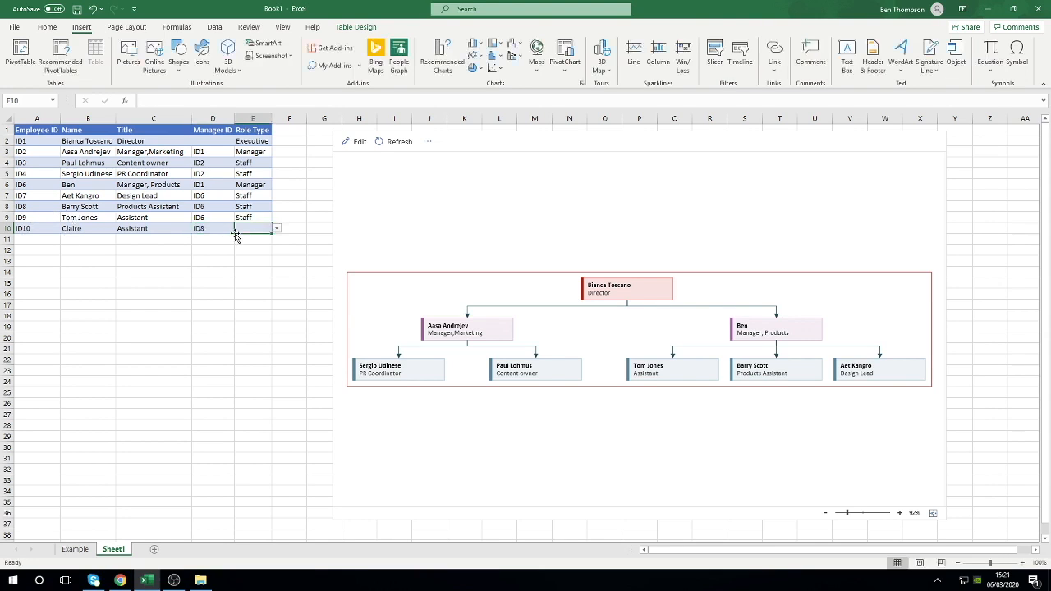
text(Staff)
key(Return)
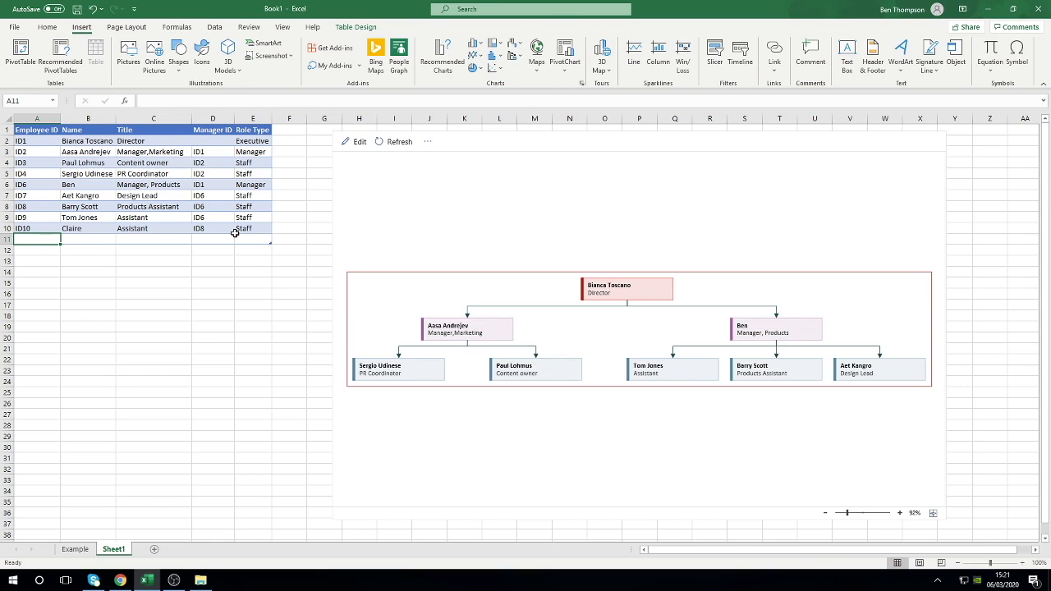
Delete the empty table row below ID10 and refresh the organization chart
right_click(34, 241)
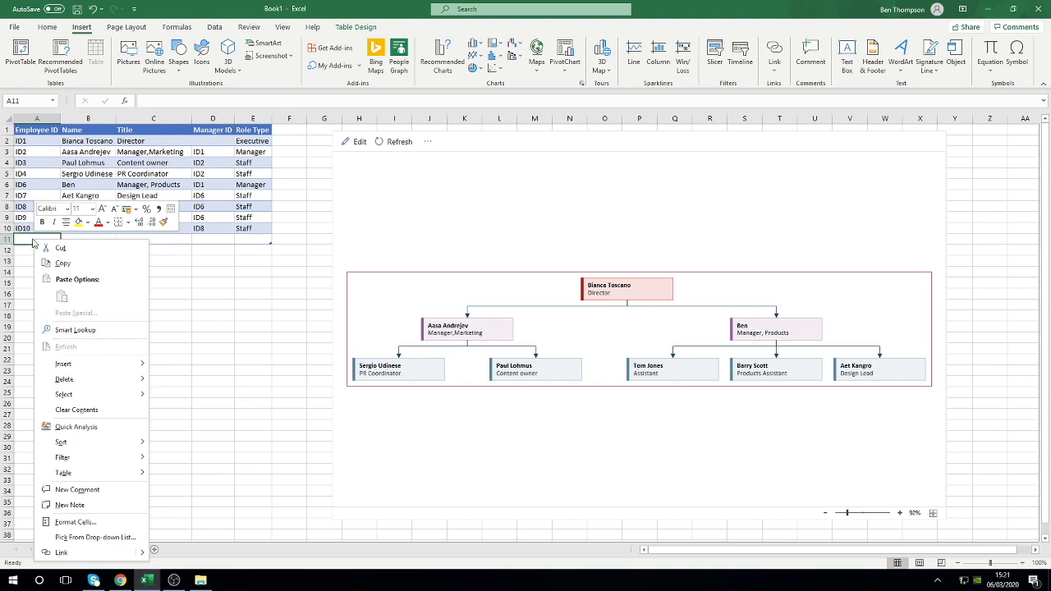
mouse_move(82, 379)
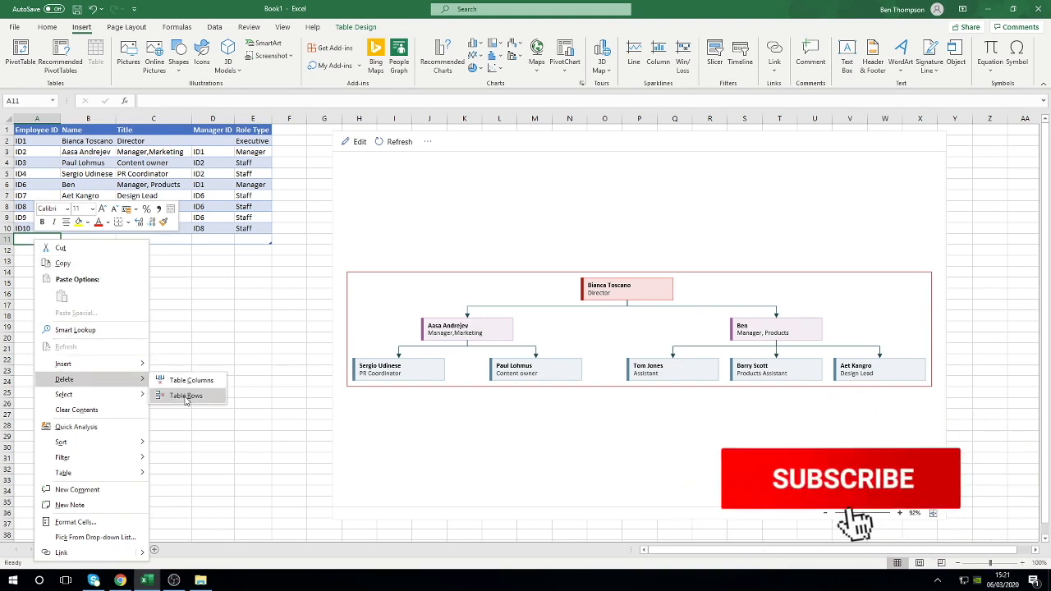
click(186, 395)
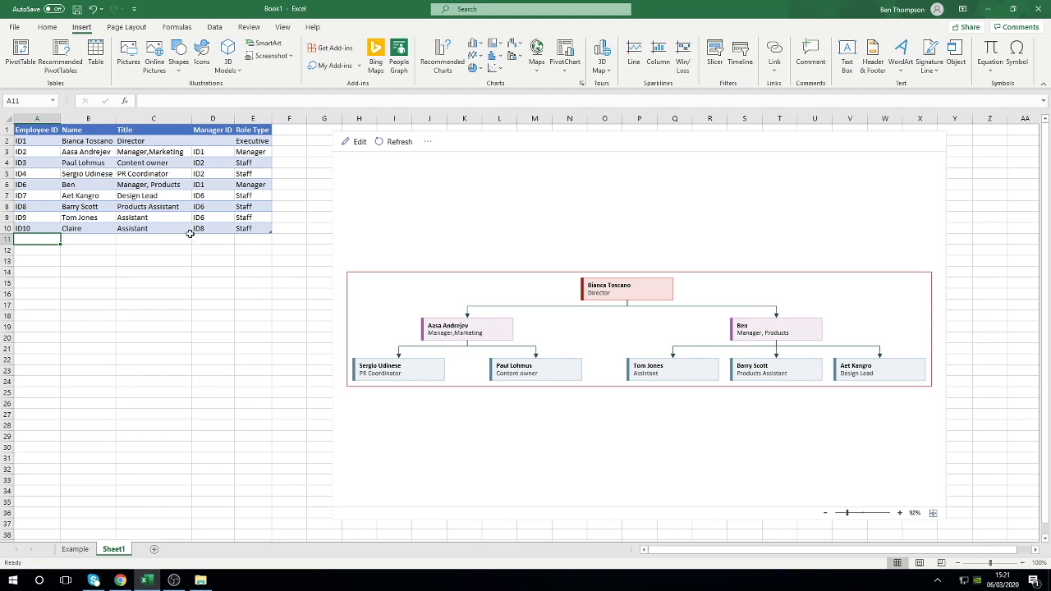
click(399, 142)
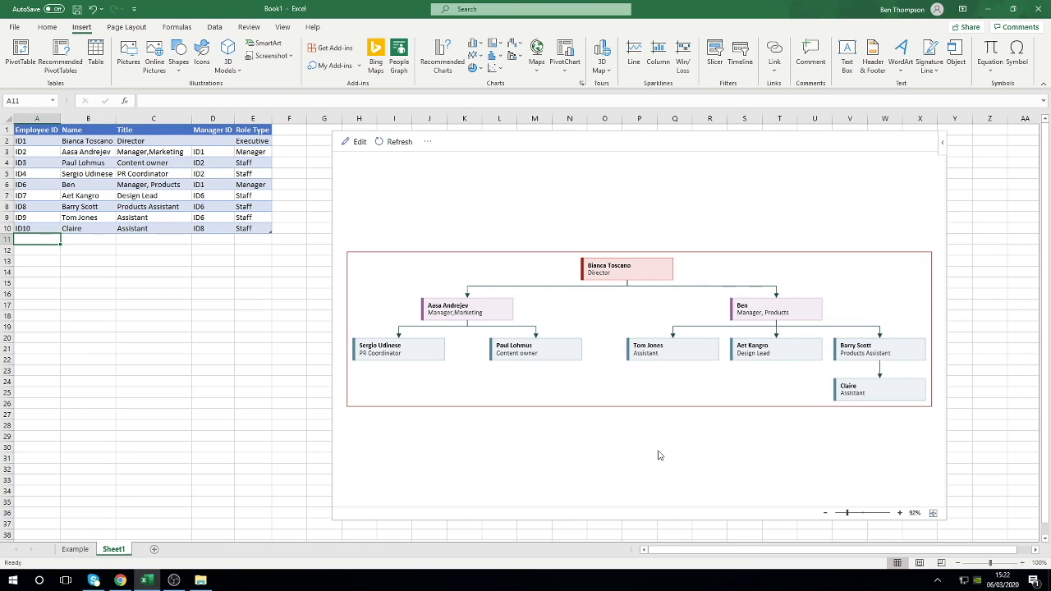
Change the director's role type to Manager and refresh the organization chart
click(266, 142)
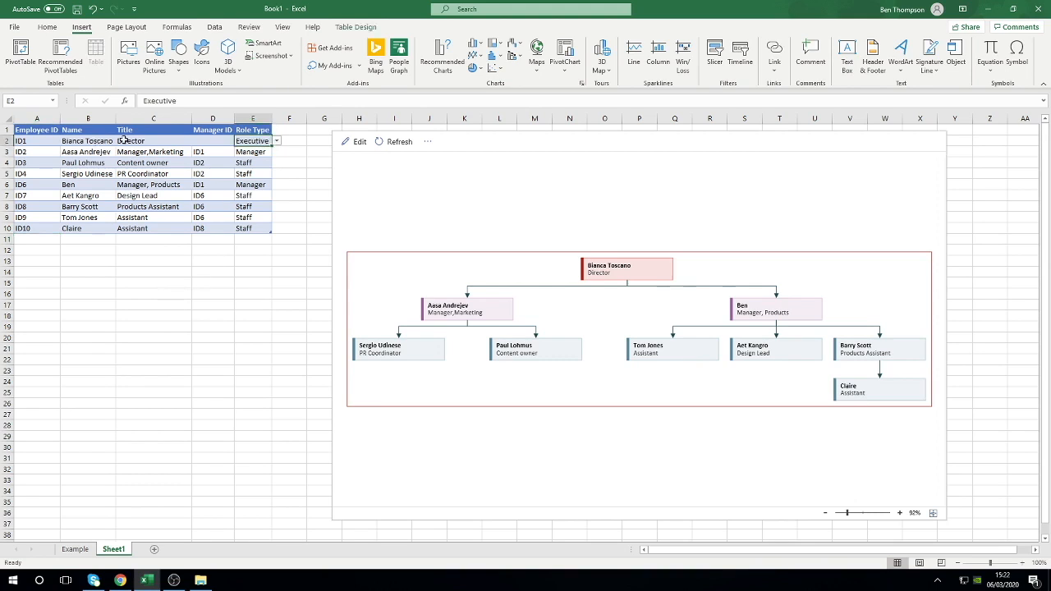
click(277, 143)
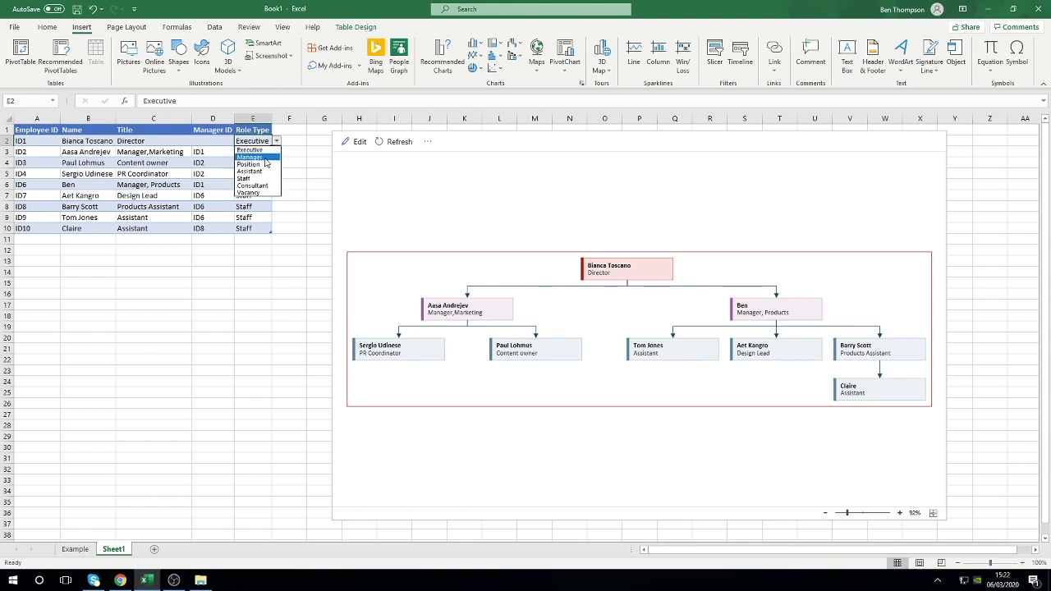
click(262, 157)
click(397, 142)
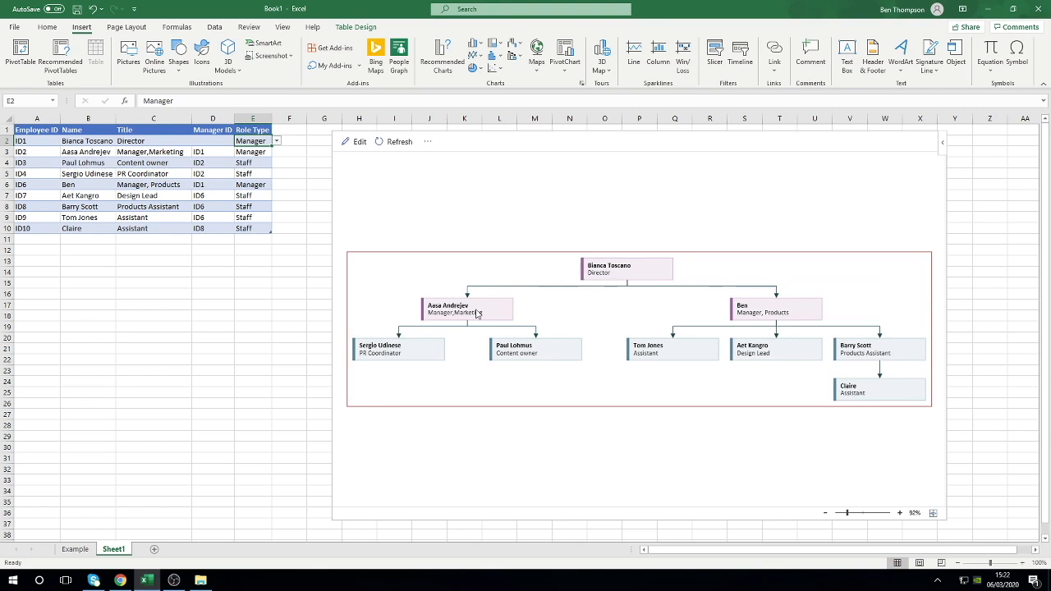
Set the director's role type to Vacancy and refresh the organization chart
click(276, 141)
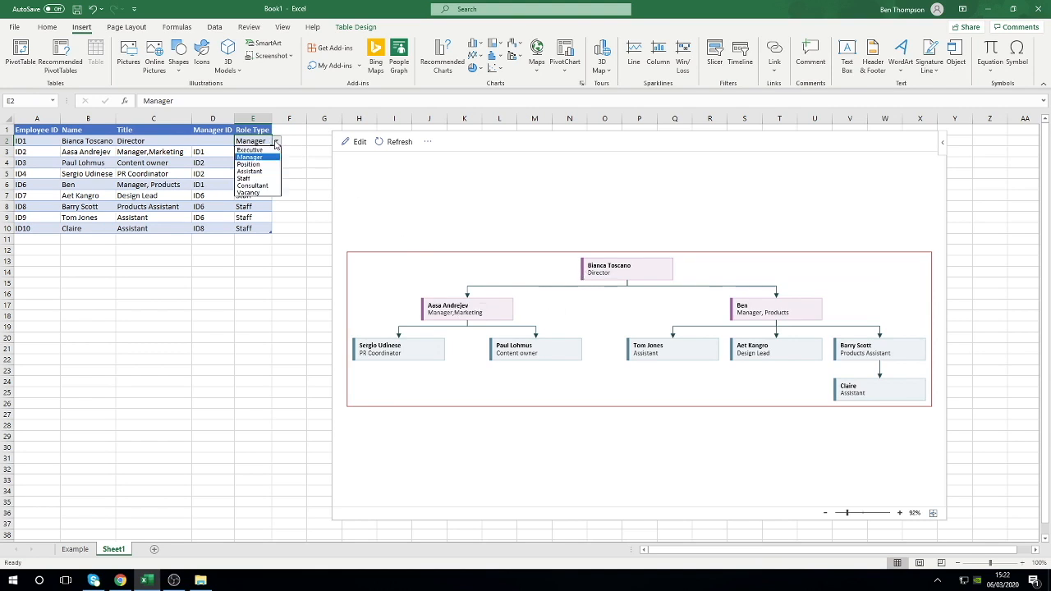
click(264, 194)
click(408, 147)
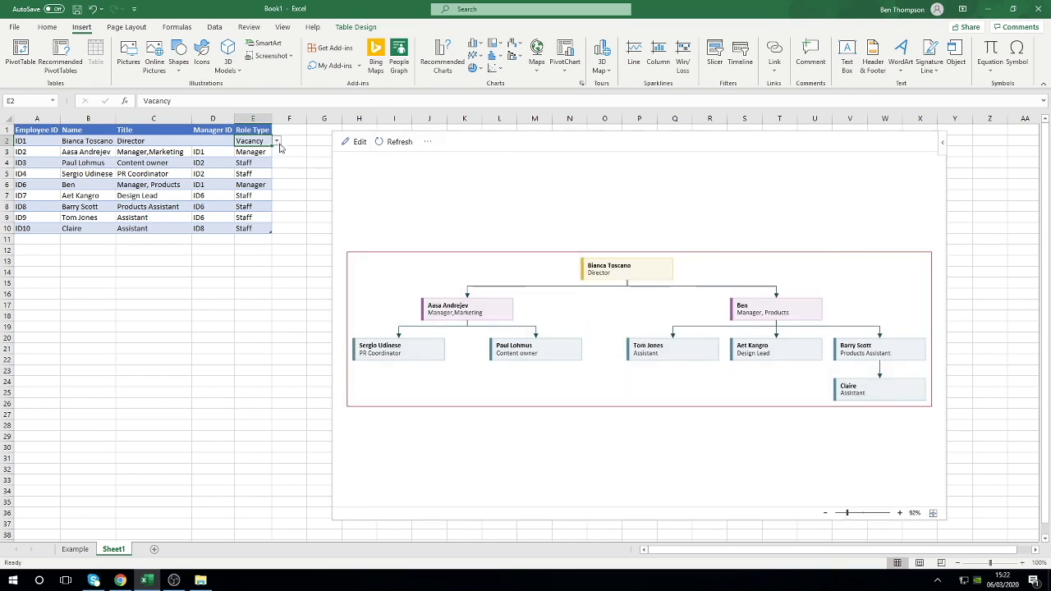
Set the director's role type to Consultant and refresh the organization chart
click(277, 141)
click(265, 187)
click(402, 144)
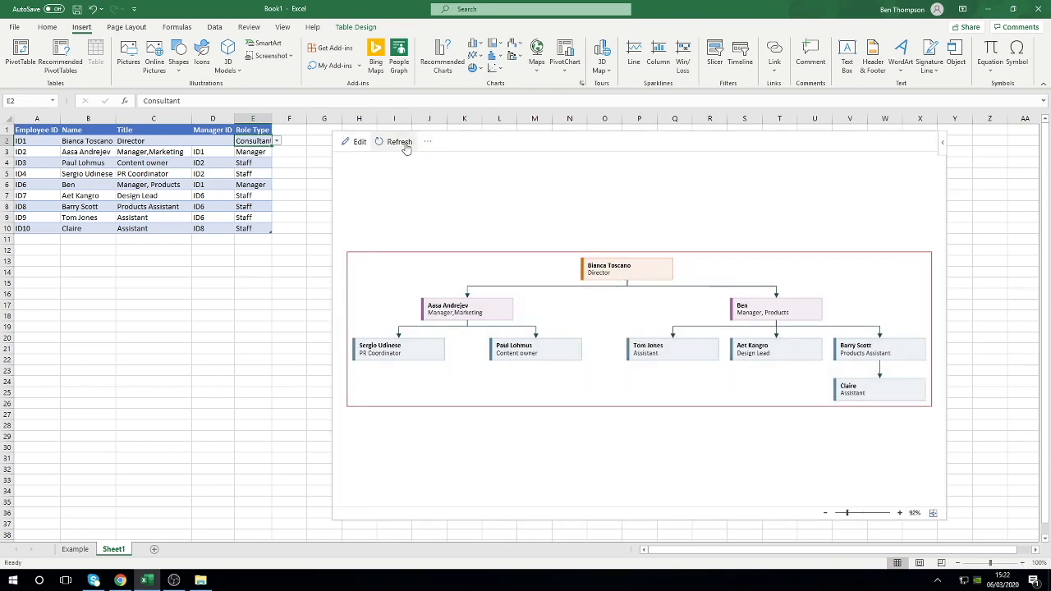
Set the director's role type to Executive and refresh the organization chart
click(276, 142)
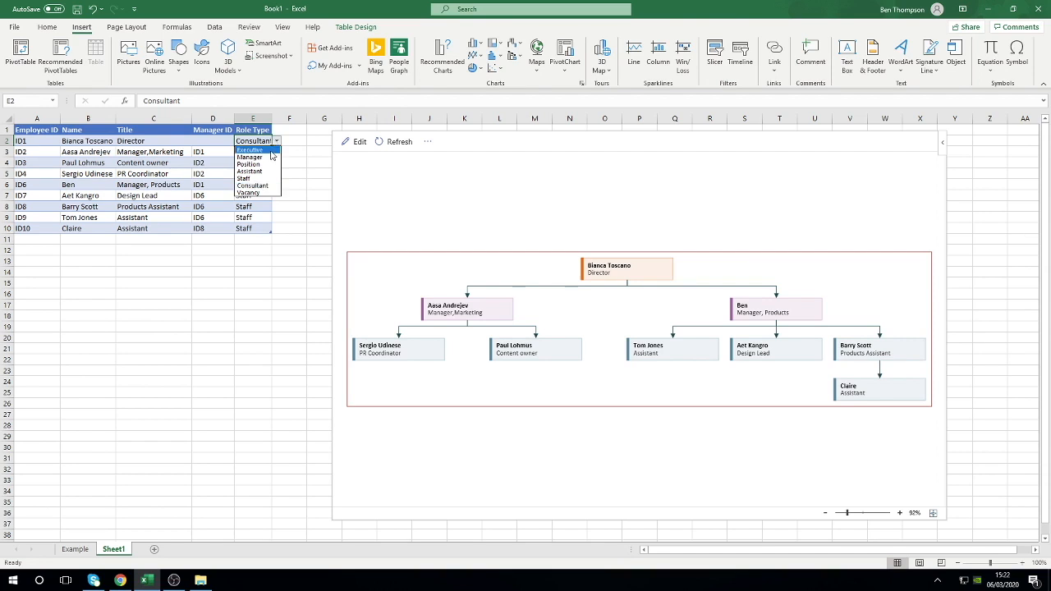
click(268, 151)
click(392, 142)
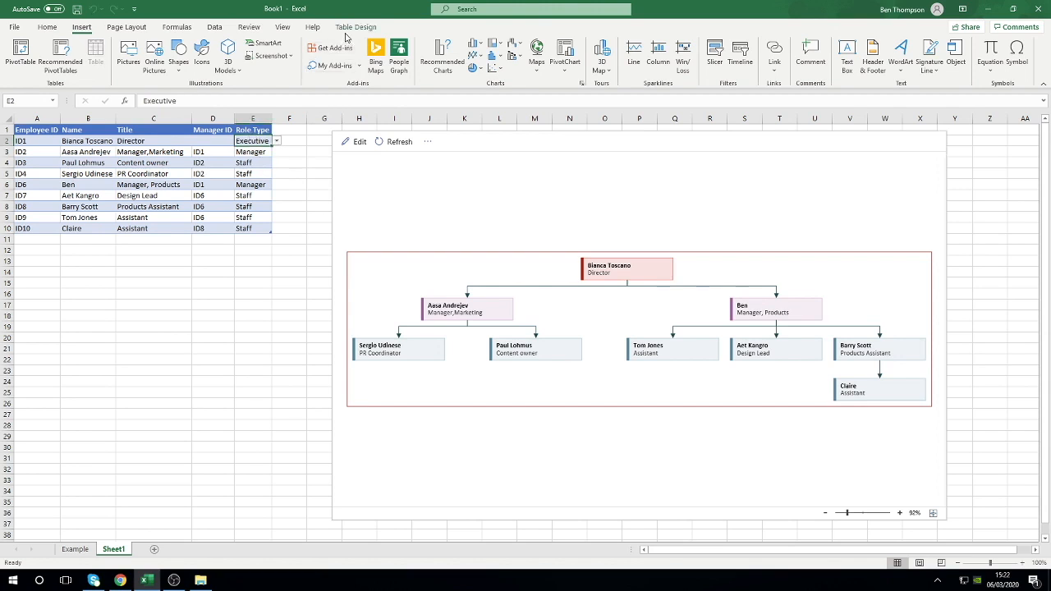
click(356, 26)
click(280, 143)
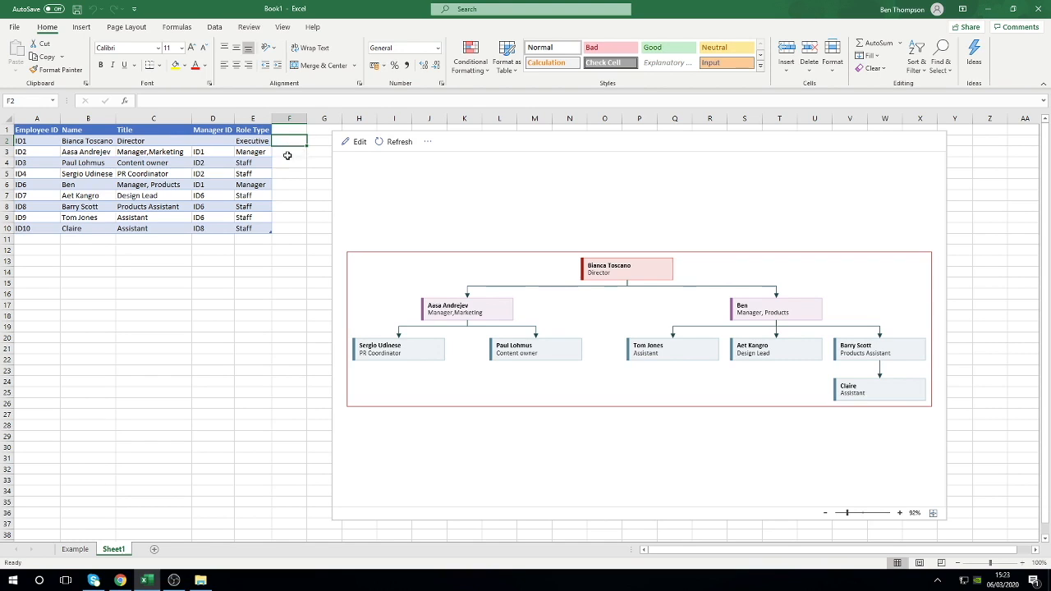
click(71, 182)
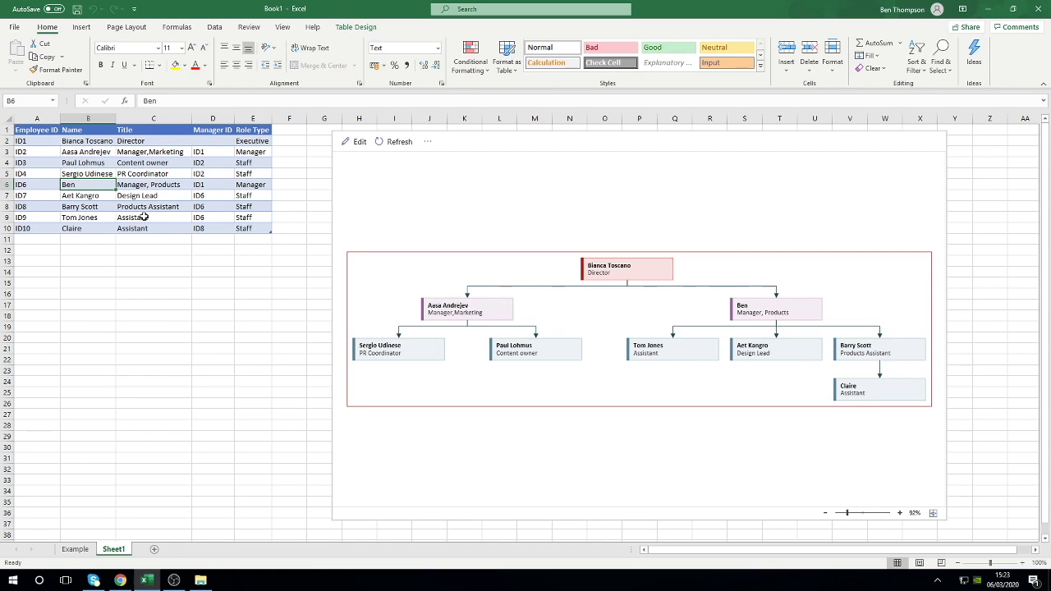
click(78, 175)
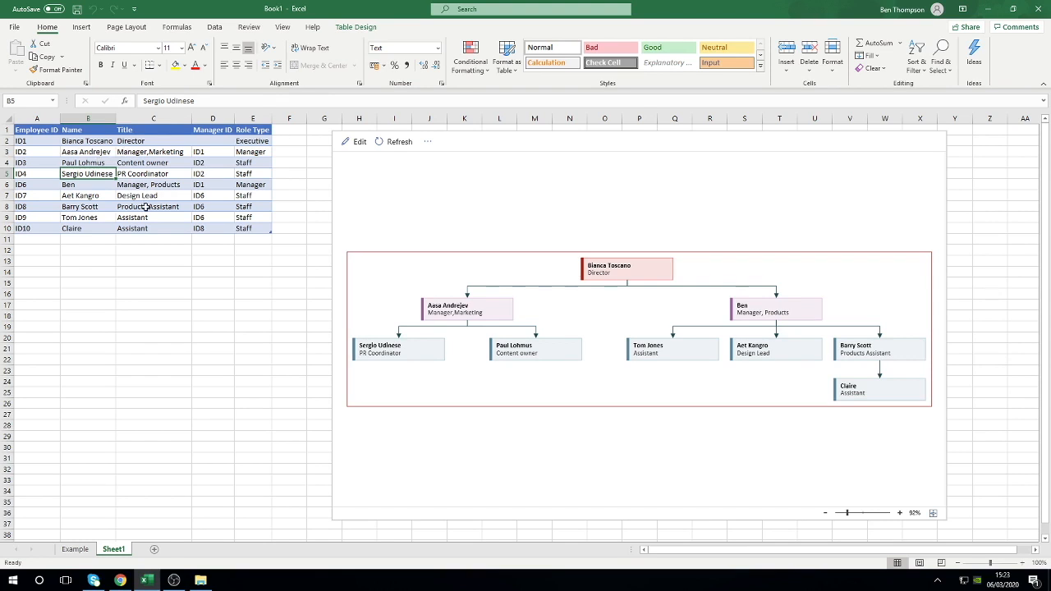
Replace the director's name in the ID1 row with the new person's first name
click(72, 139)
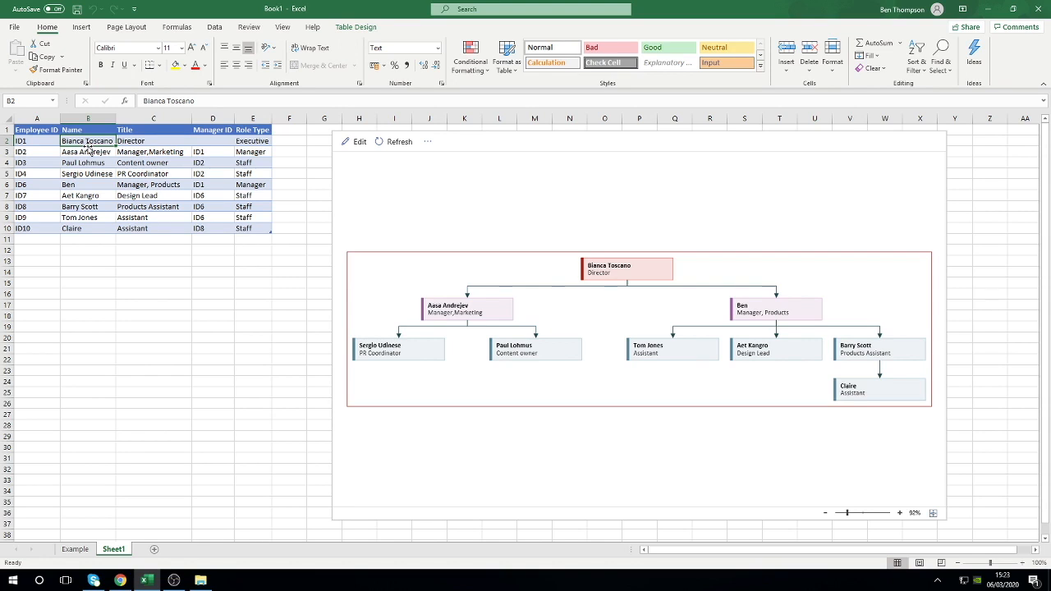
text(John)
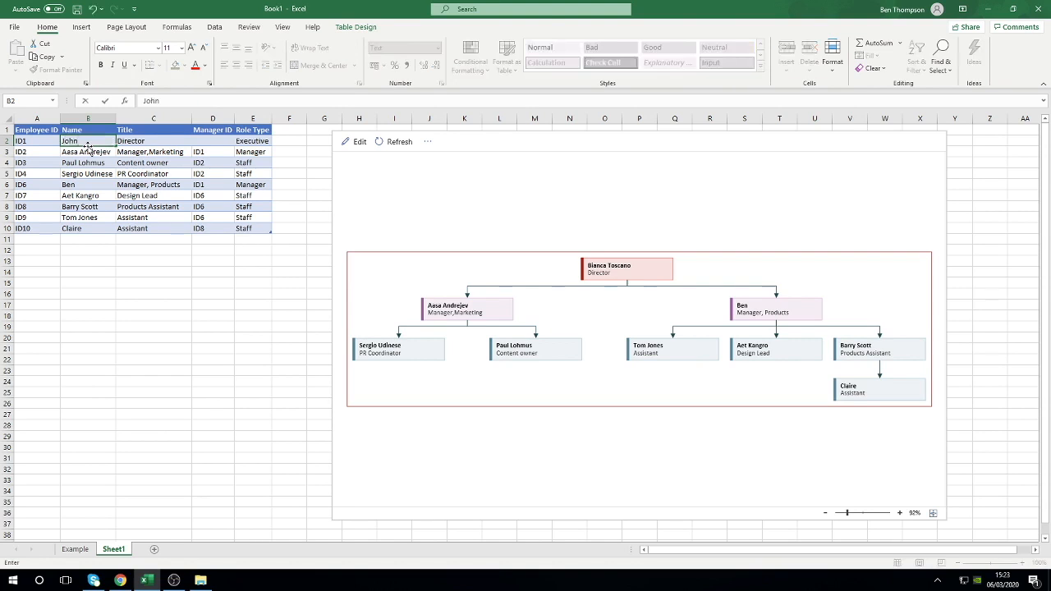
key(Return)
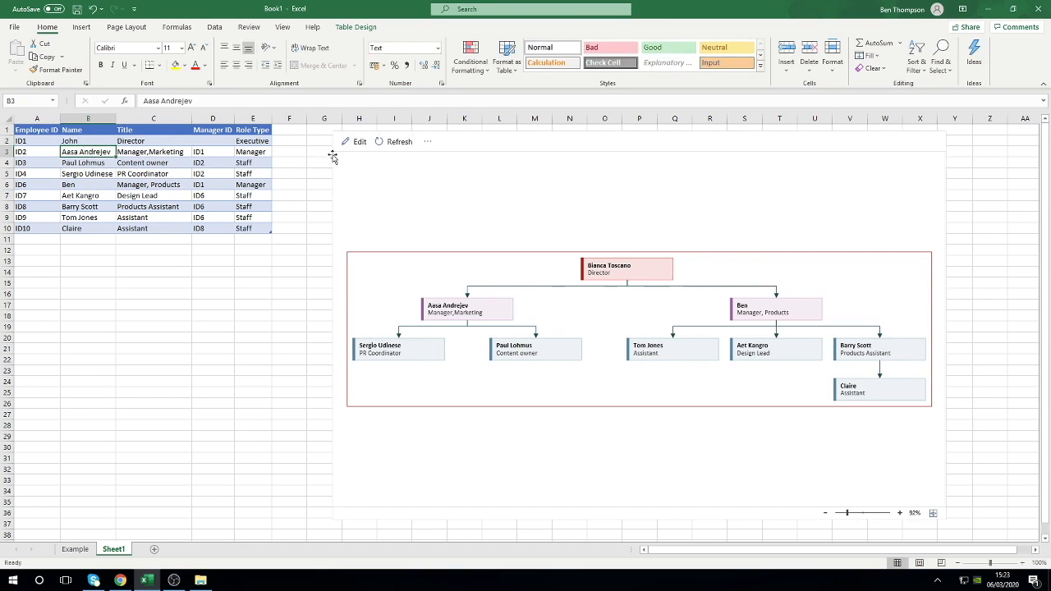
Change the ID1 employee's title to Managing Director and refresh the organization chart
click(140, 143)
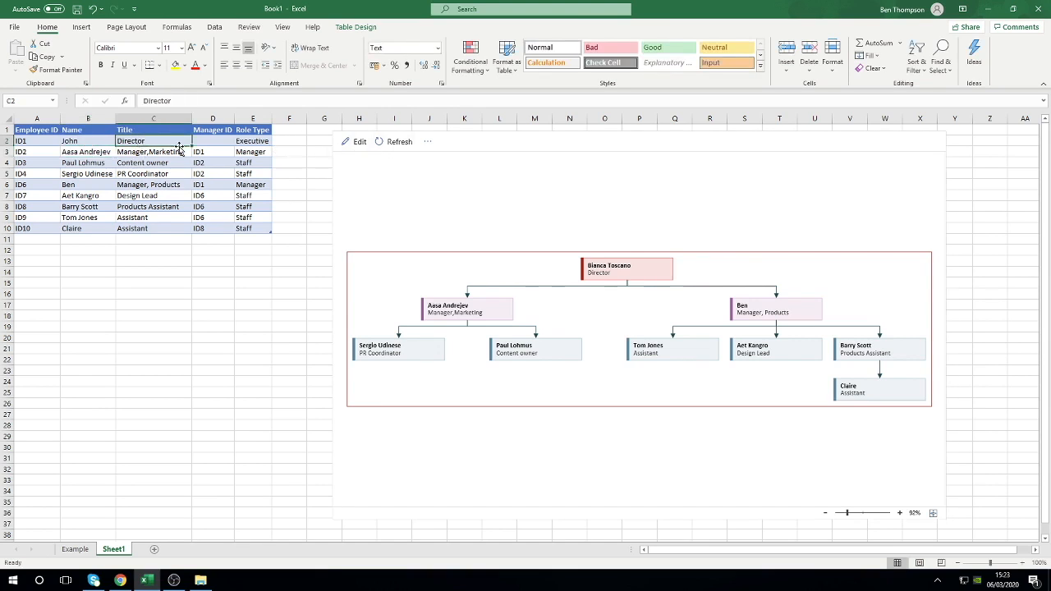
click(147, 101)
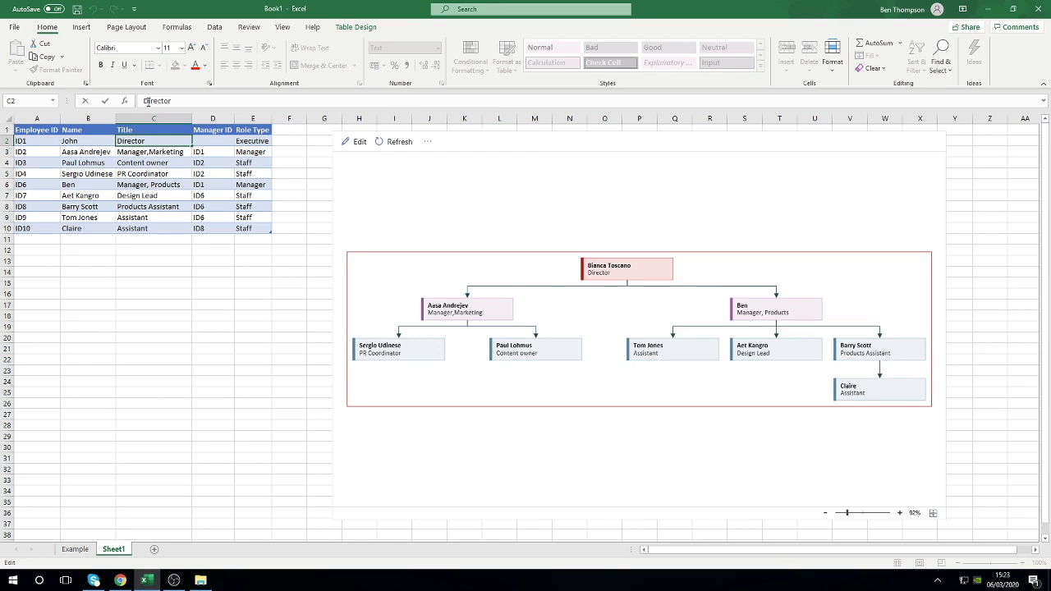
text(Managing)
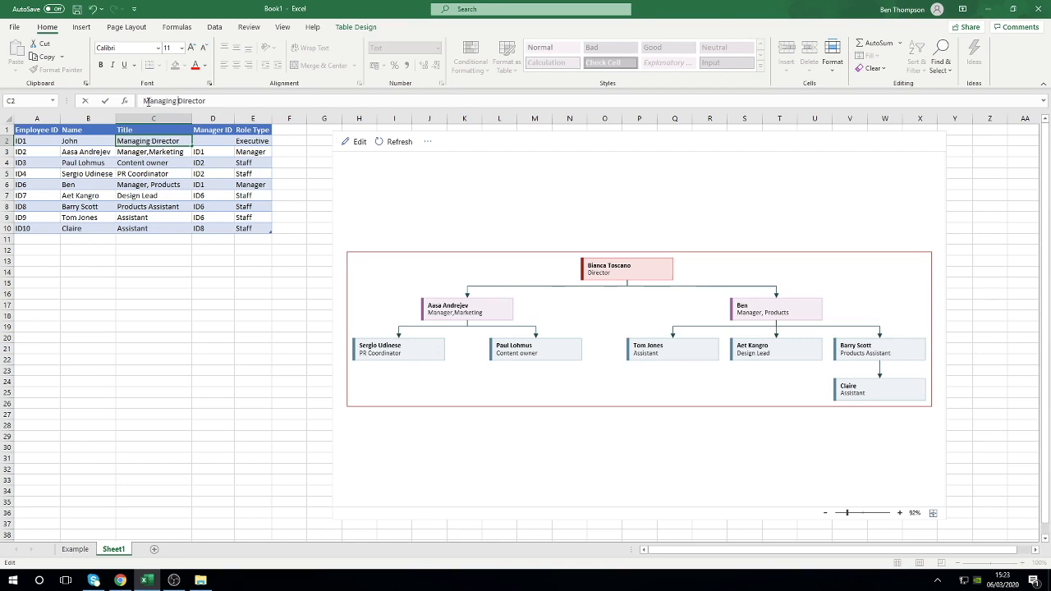
key(Return)
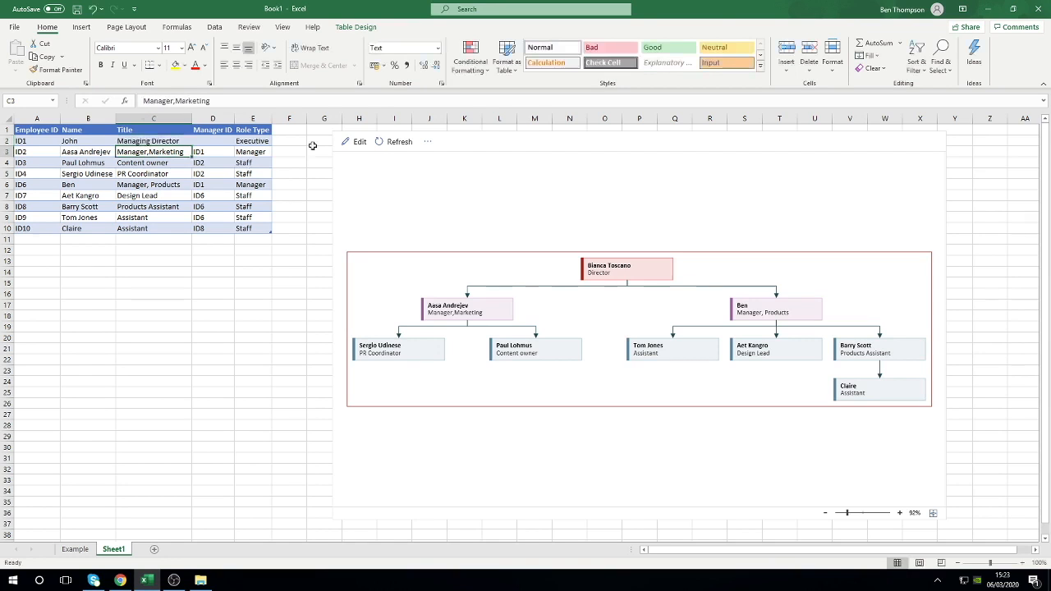
click(380, 141)
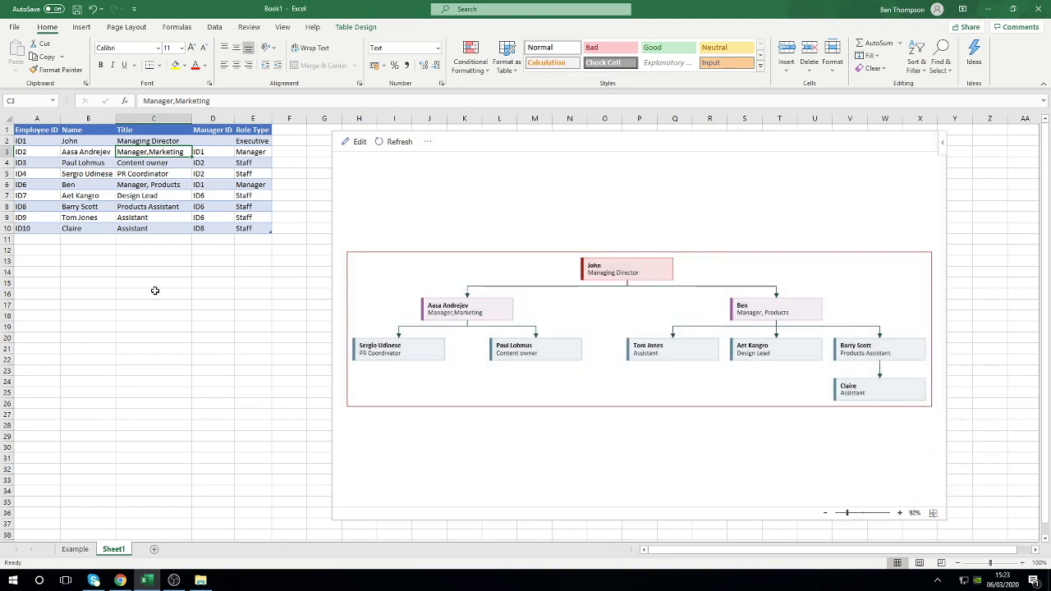
Change the Managing Director's Employee ID to ID1001
click(38, 141)
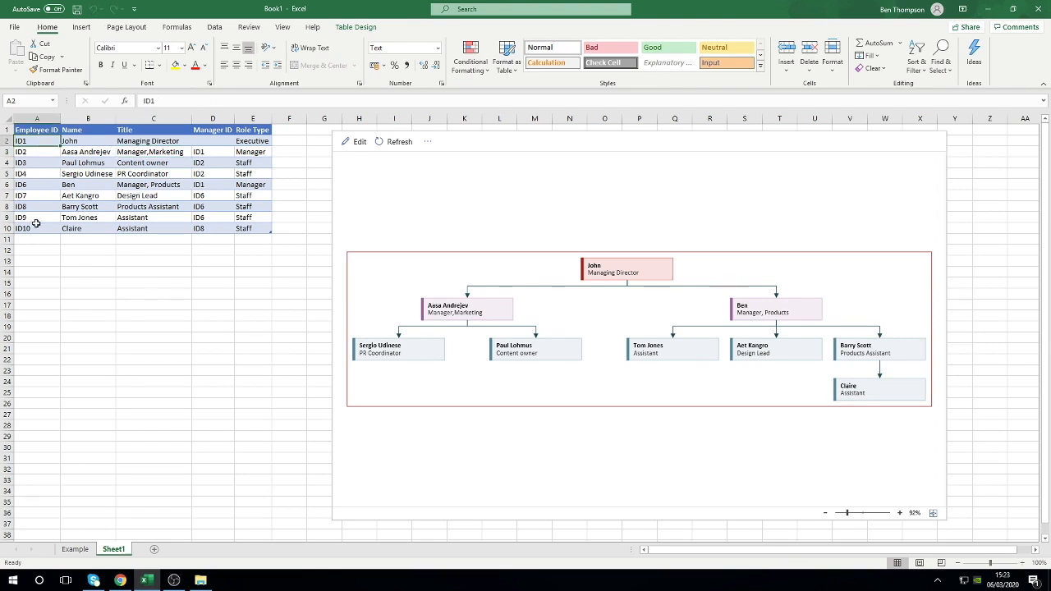
double_click(42, 141)
text(001)
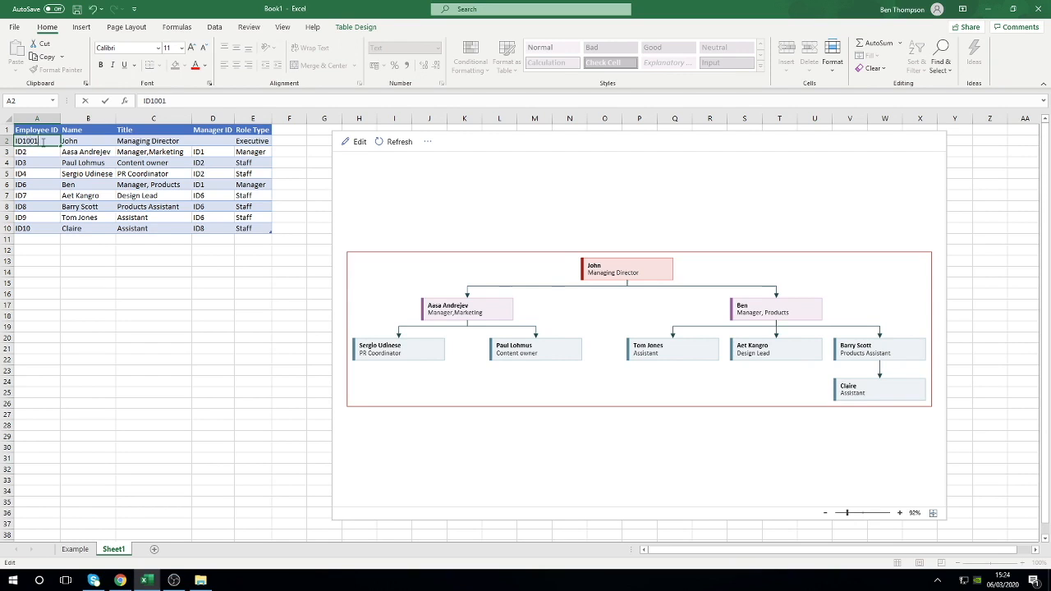
click(42, 217)
Set the Managing Director's Employee ID to R123
click(41, 141)
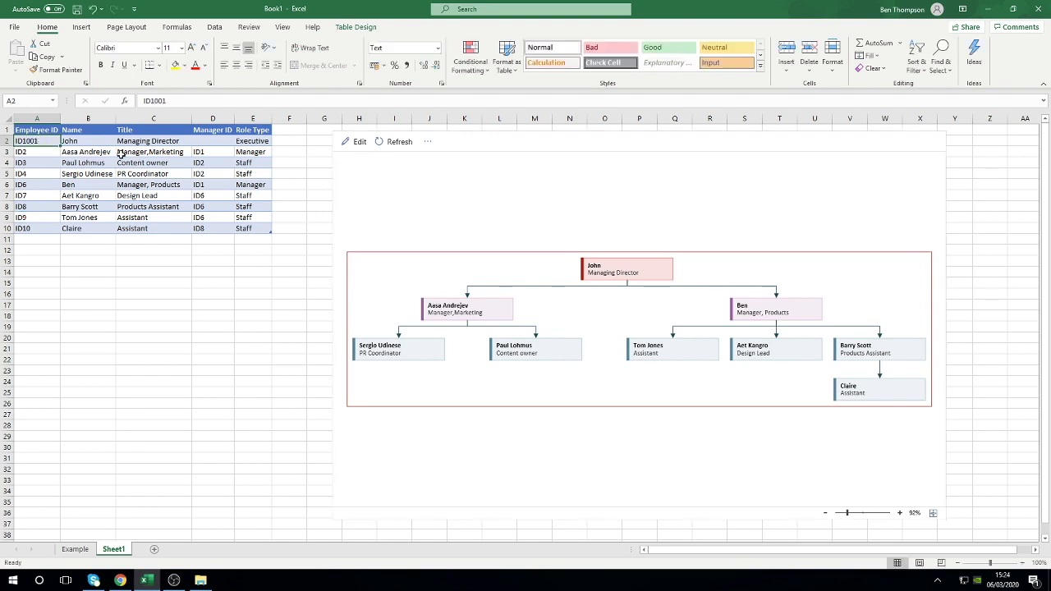
text(R)
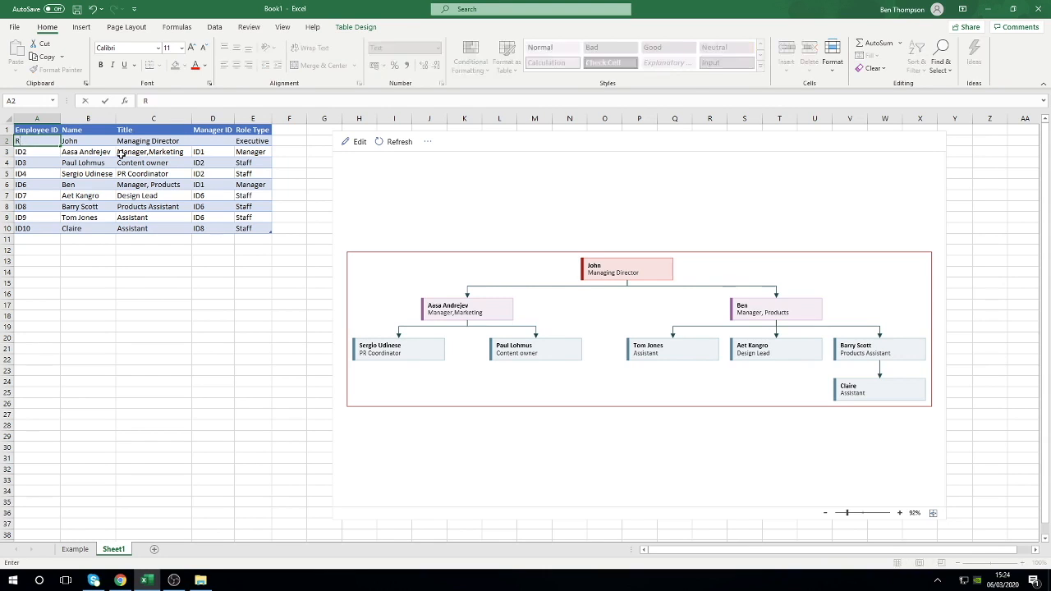
text(123)
key(Return)
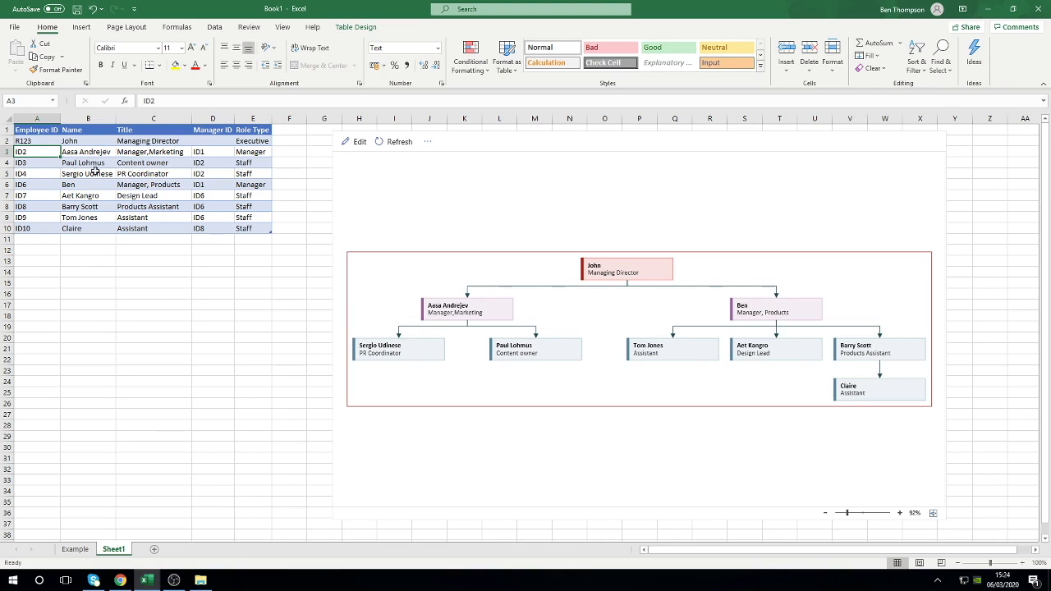
Set the marketing manager's Manager ID to R123 to match the Managing Director's Employee ID
click(35, 142)
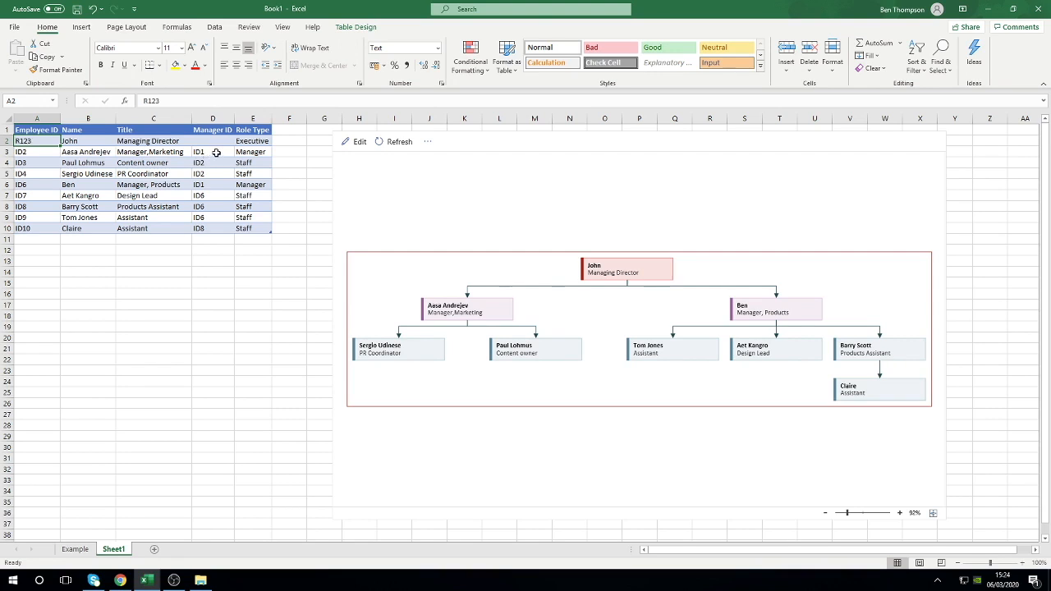
click(216, 152)
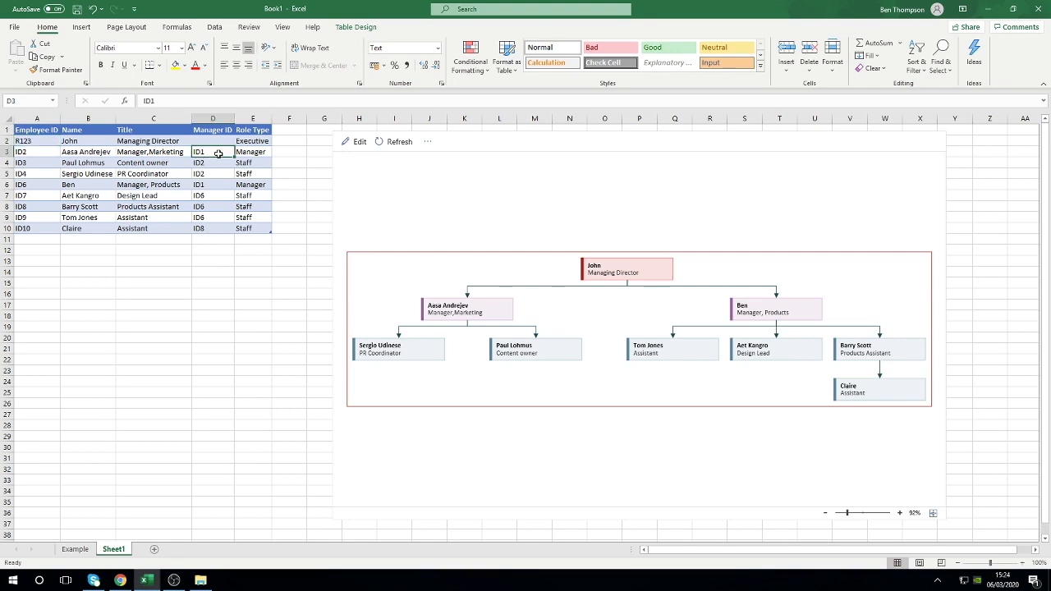
text(R123)
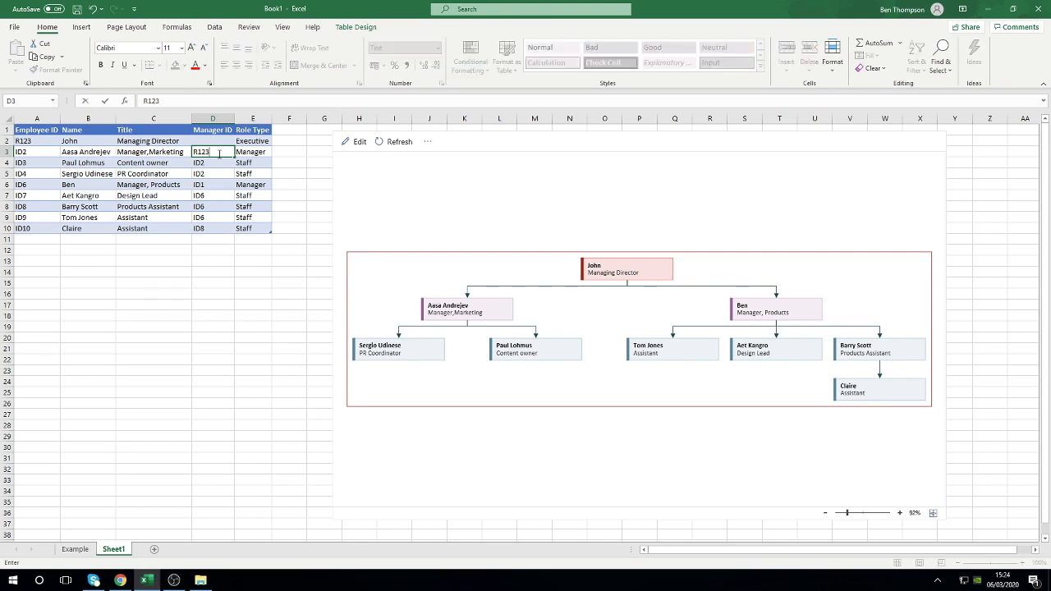
key(Return)
Copy the marketing manager's Manager ID R123 to the products manager's row and refresh the organization chart
click(218, 154)
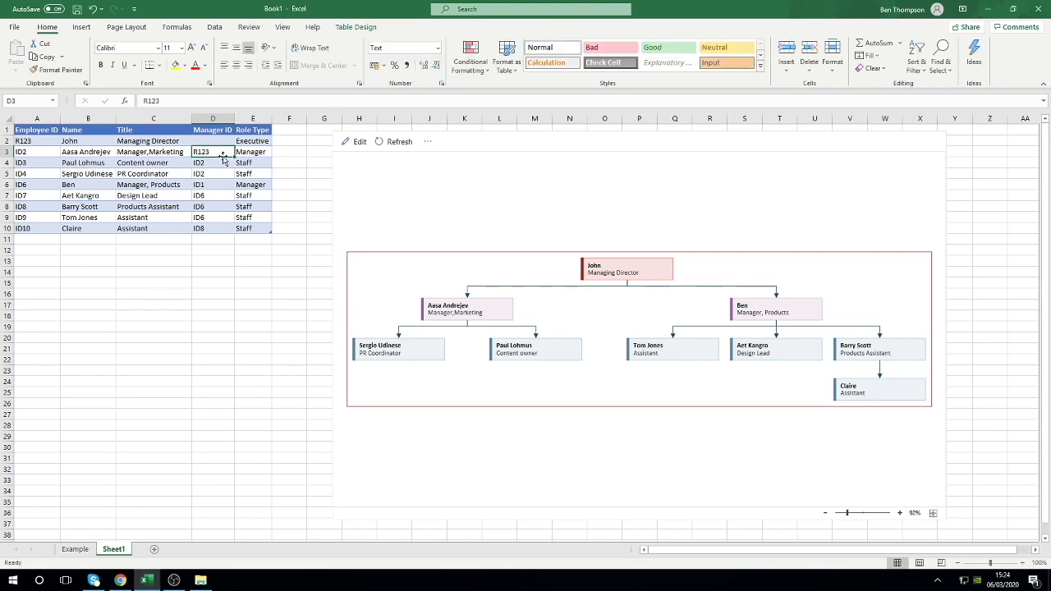
key(ctrl+c)
right_click(212, 184)
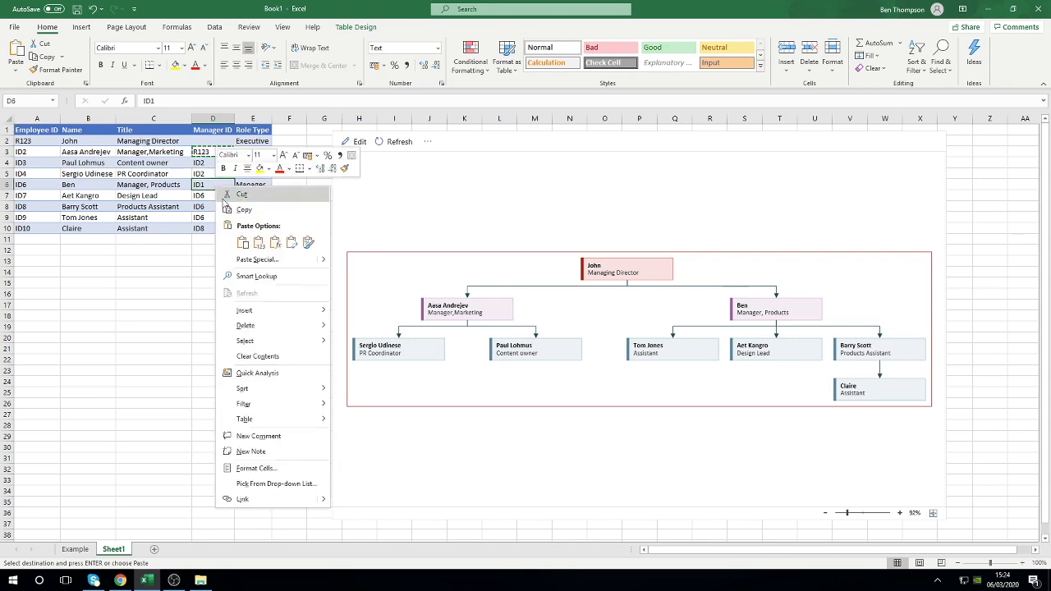
click(255, 243)
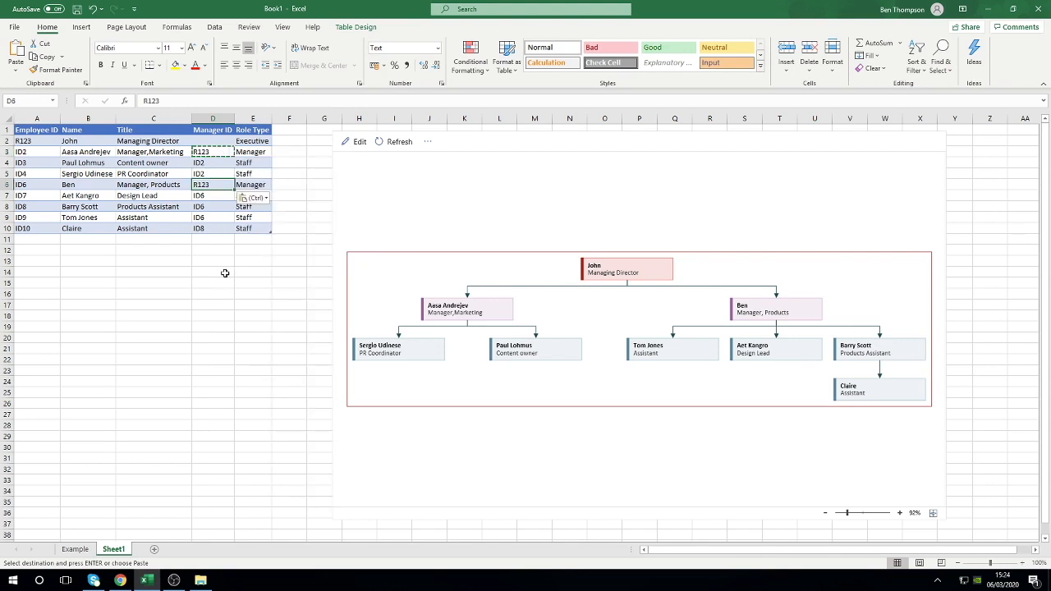
click(388, 142)
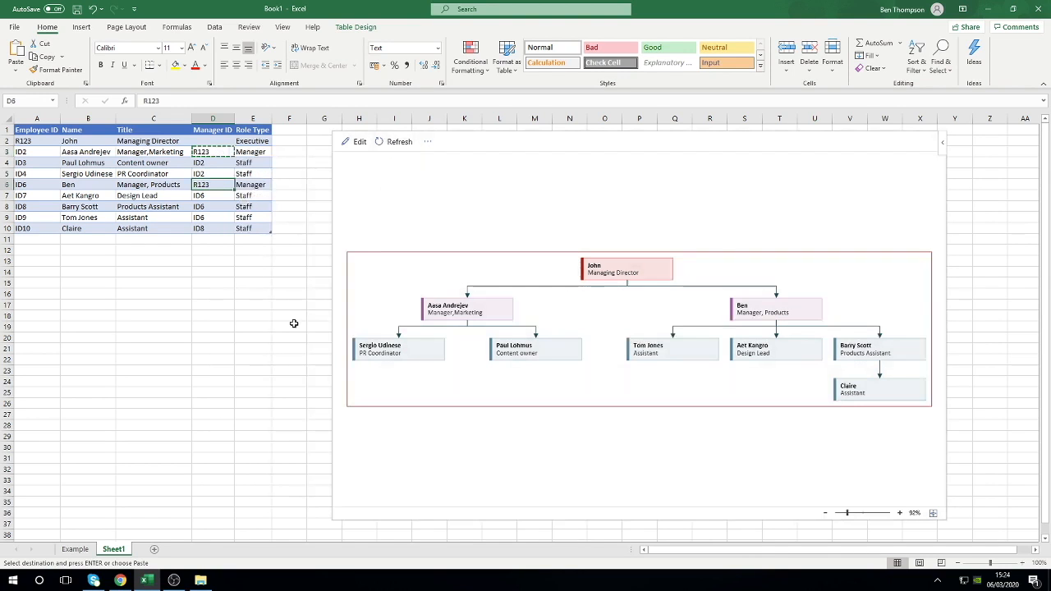
click(296, 325)
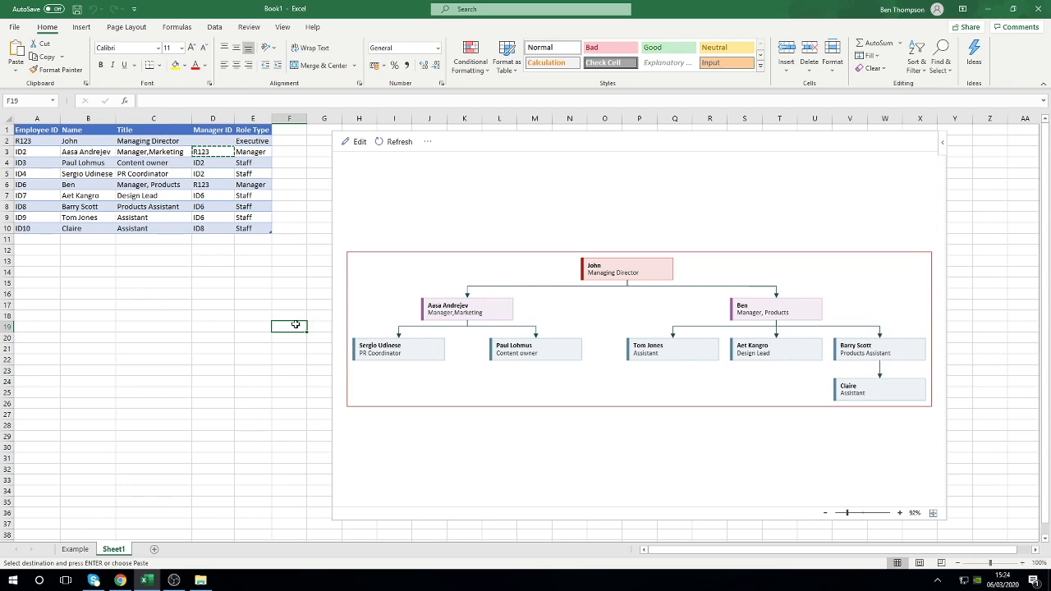
click(298, 219)
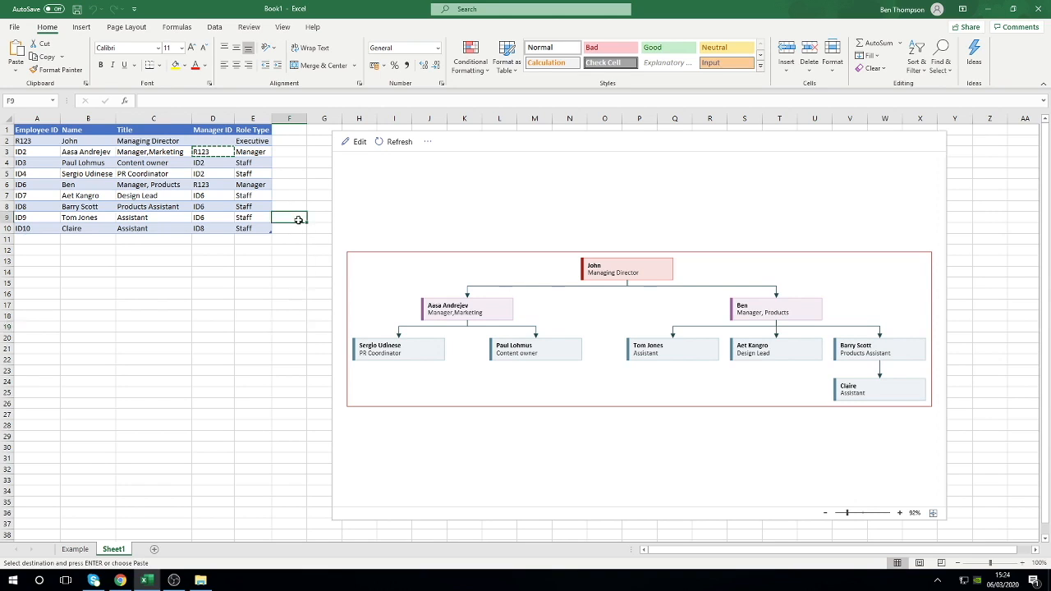